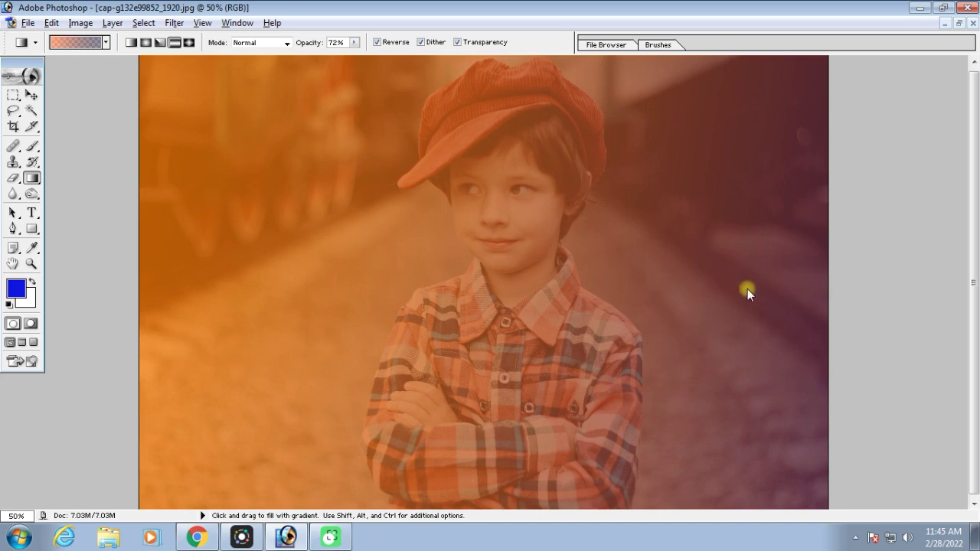
# Step: Select the Gradient Tool from the toolbox flyout
pyautogui.click(33, 180)
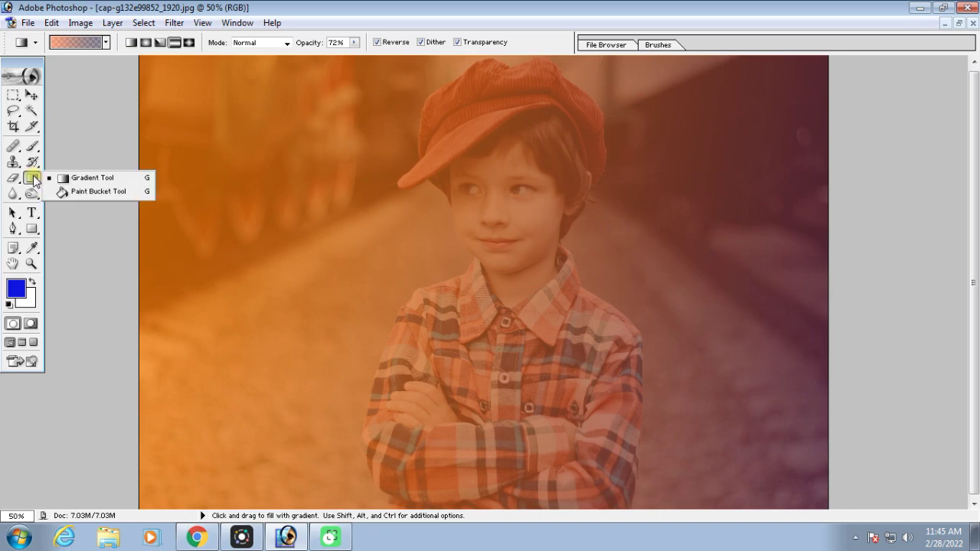
pyautogui.click(111, 178)
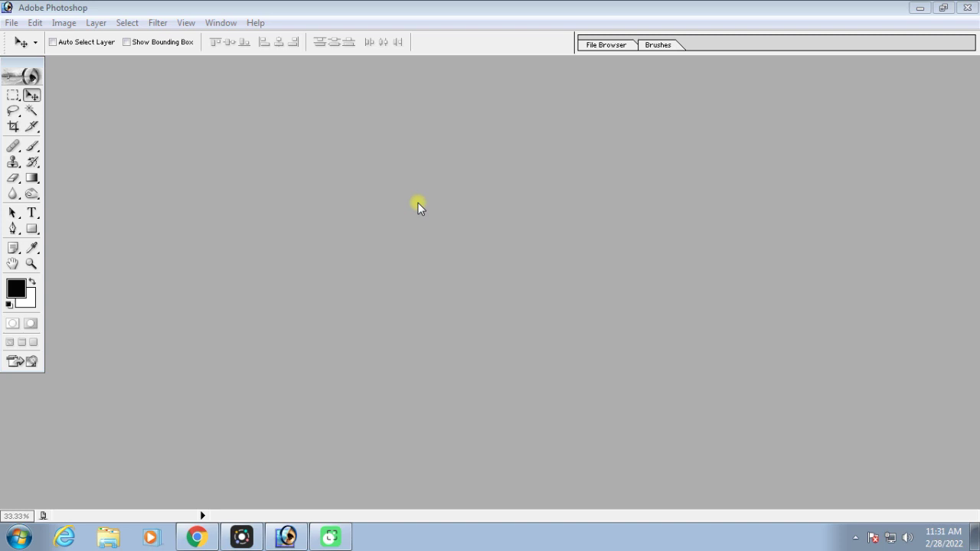
# Step: Create a new blank 8 x 10 document, Untitled-1
pyautogui.hotkey('ctrl', 'n')
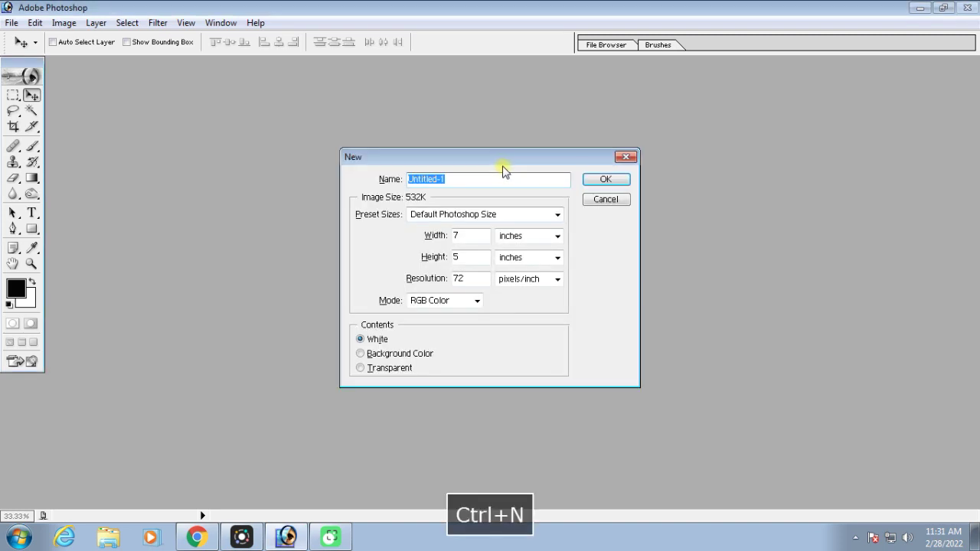
pyautogui.click(506, 218)
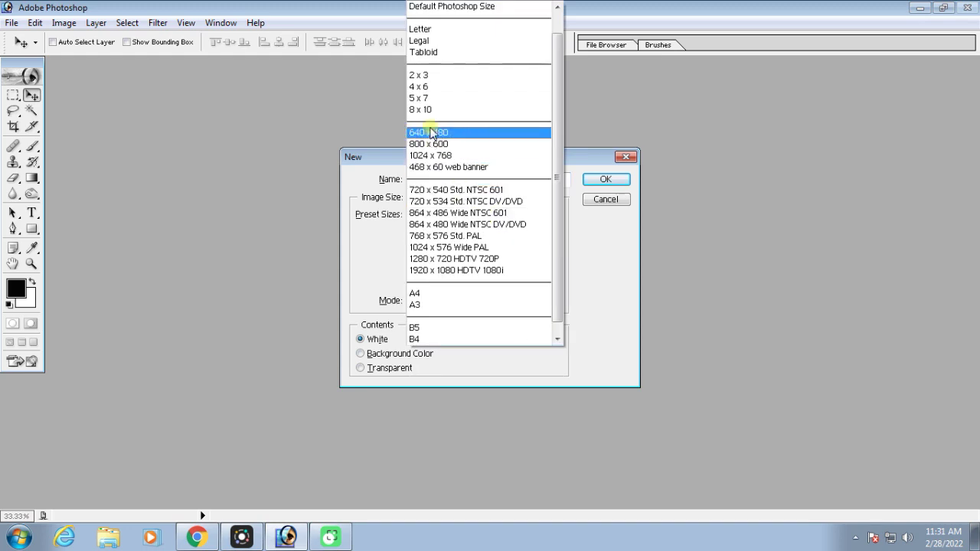
pyautogui.click(444, 112)
pyautogui.click(606, 179)
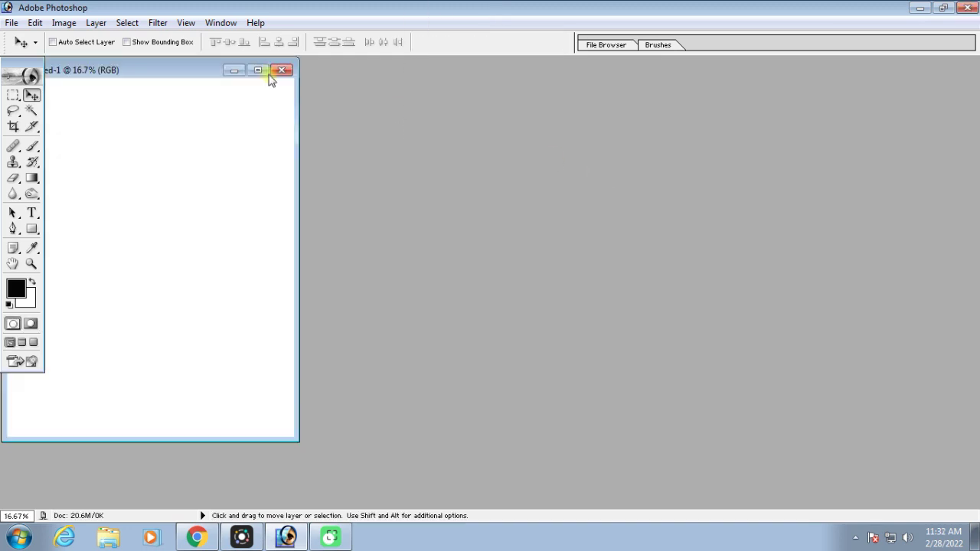
# Step: Maximise and zoom in on the new page with the Gradient Tool selected
pyautogui.click(280, 79)
pyautogui.hotkey('ctrl', '=')
pyautogui.moveTo(32, 181); pyautogui.dragTo(112, 182)
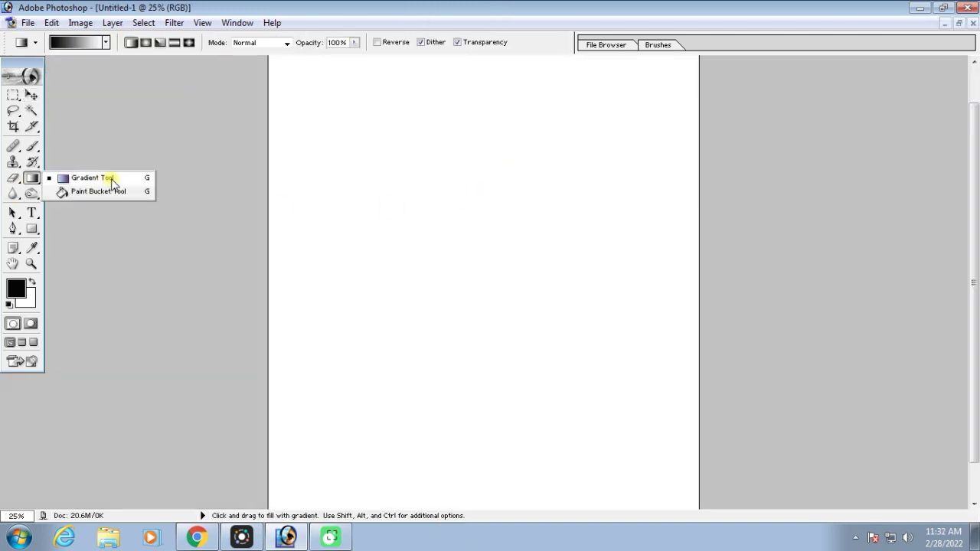
pyautogui.click(112, 181)
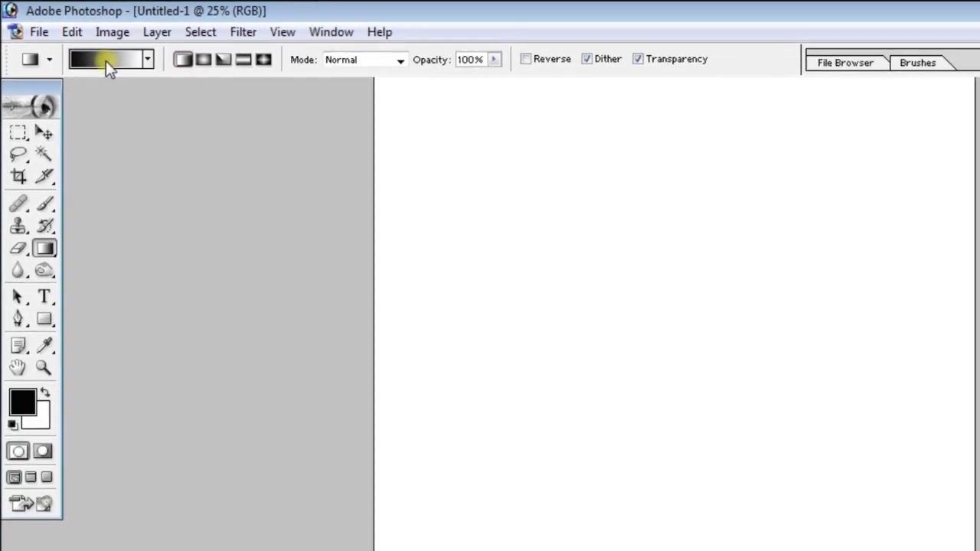
# Step: Fill the page top to bottom with the Violet, Green, Orange gradient preset
pyautogui.click(183, 98)
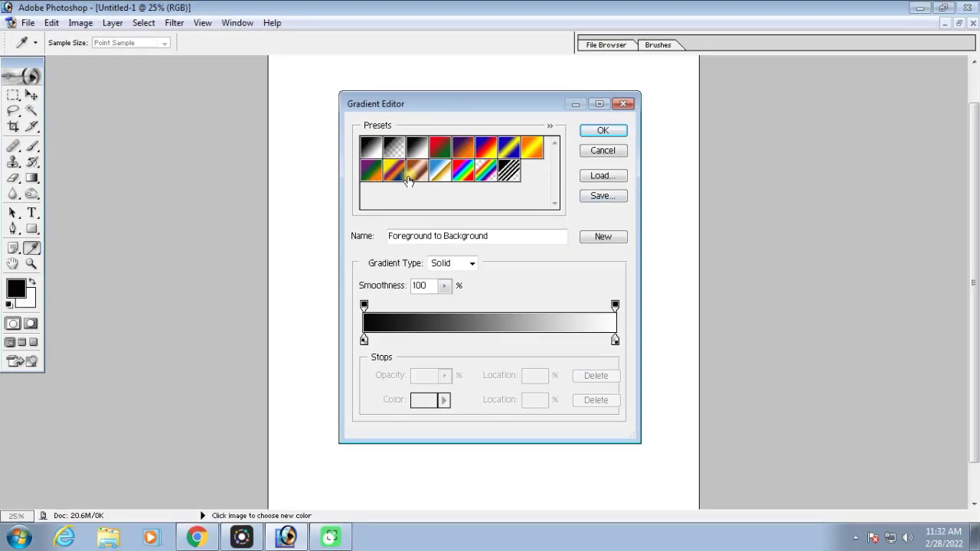
pyautogui.click(372, 172)
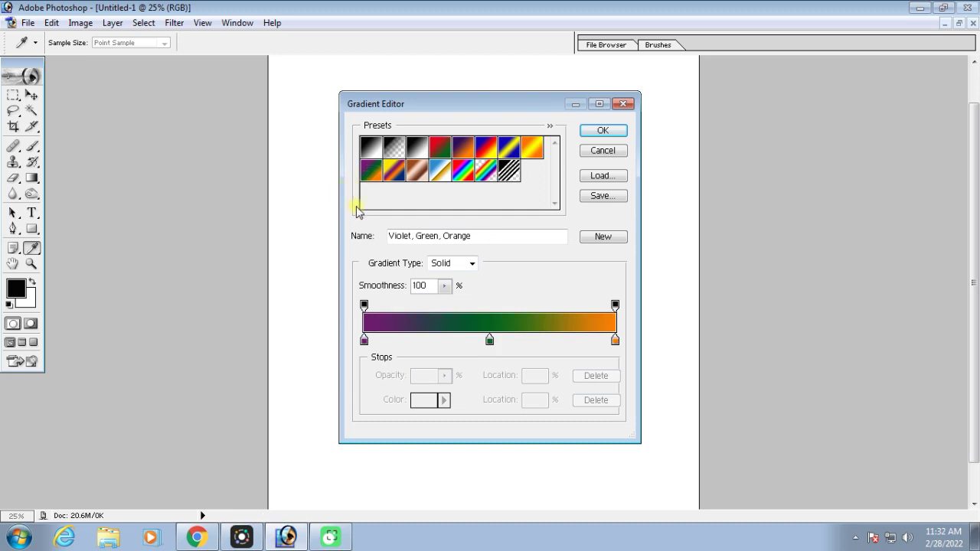
pyautogui.click(602, 130)
pyautogui.hotkey('ctrl', '-')
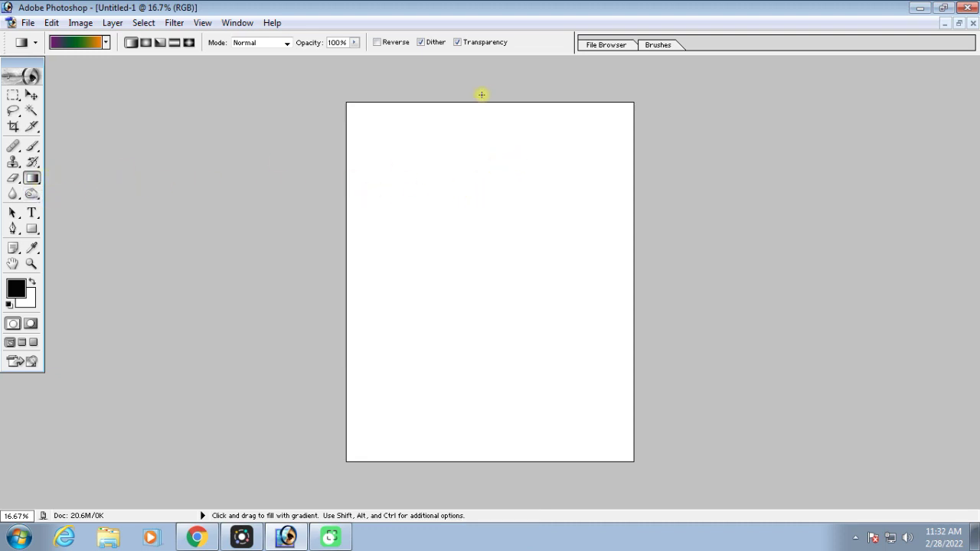
pyautogui.moveTo(488, 163); pyautogui.dragTo(488, 461)
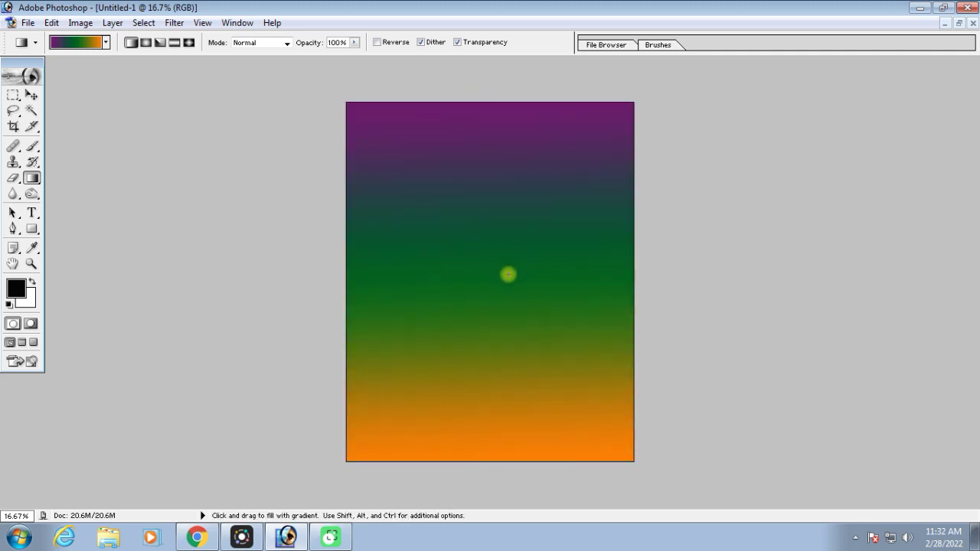
# Step: Redraw the gradient diagonally from the page's top-left to bottom-right corner
pyautogui.moveTo(346, 104); pyautogui.dragTo(634, 460)
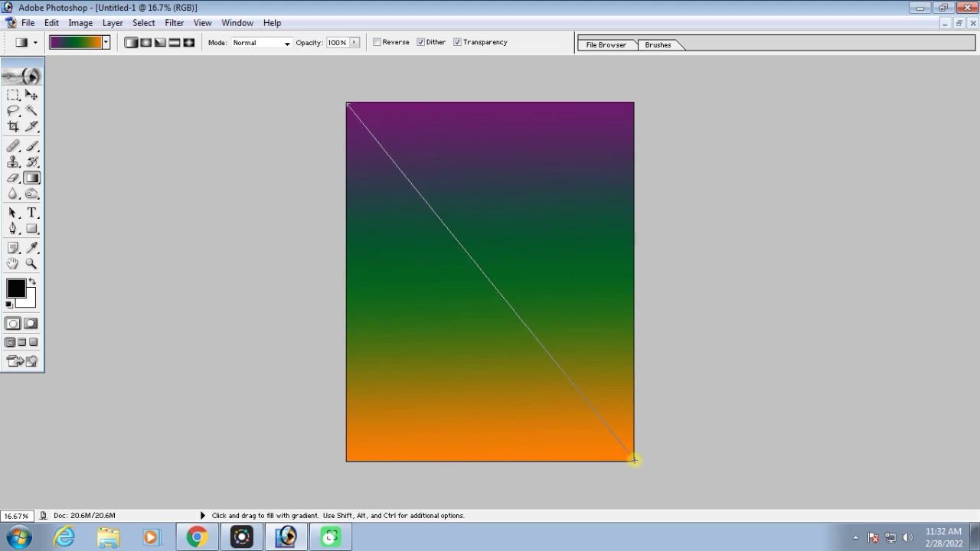
pyautogui.moveTo(634, 459); pyautogui.dragTo(634, 459)
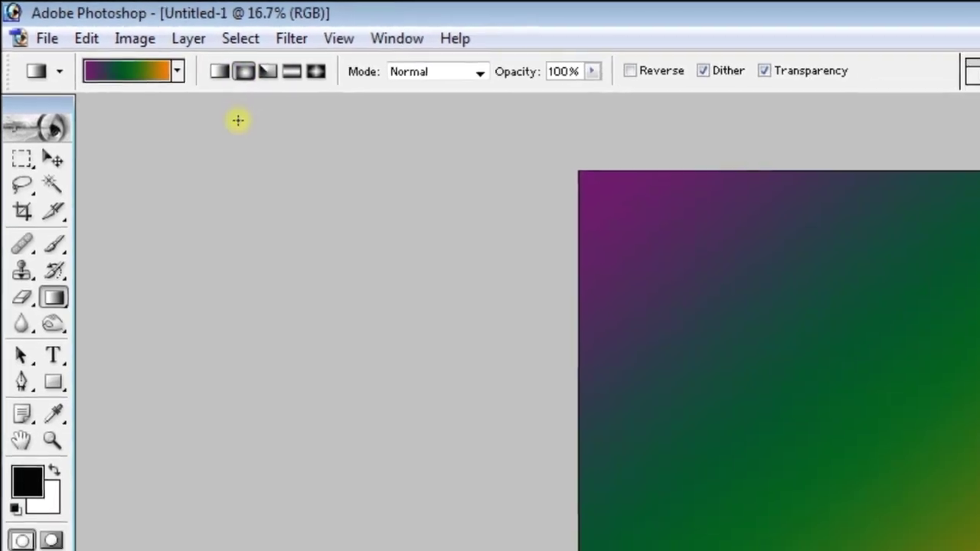
pyautogui.click(107, 52)
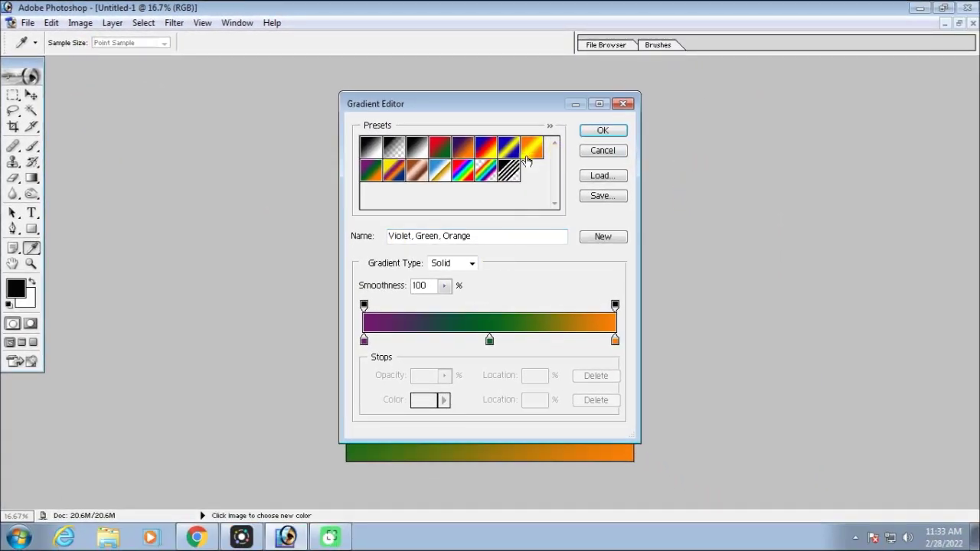
# Step: Make a red-yellow-blue gradient from Blue, Yellow, Blue with a red stop at 19%, then undo fills
pyautogui.click(510, 151)
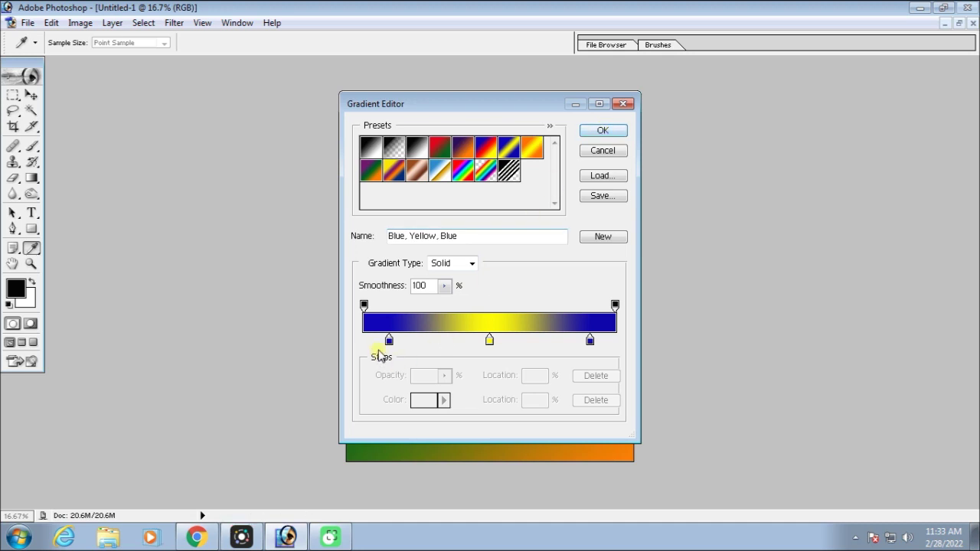
pyautogui.moveTo(389, 341); pyautogui.dragTo(410, 341)
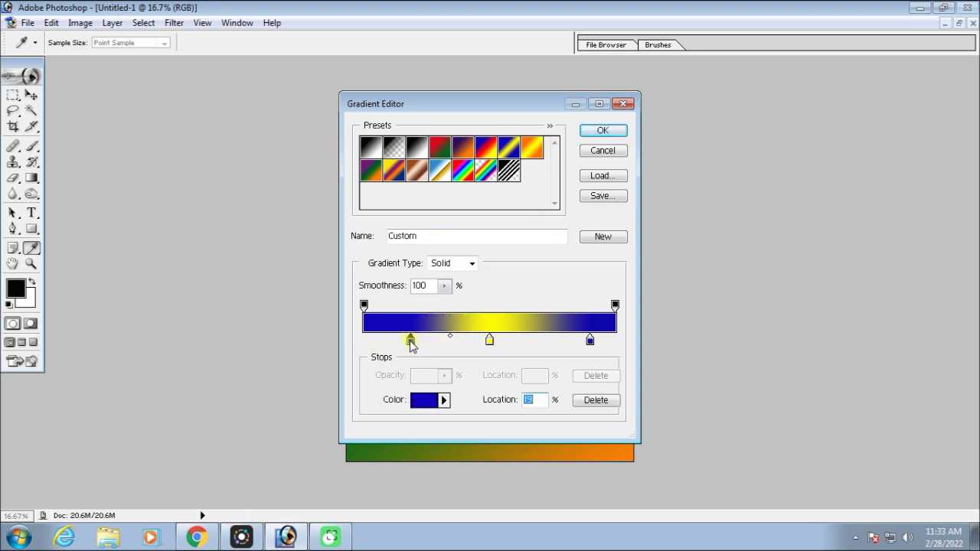
pyautogui.click(426, 401)
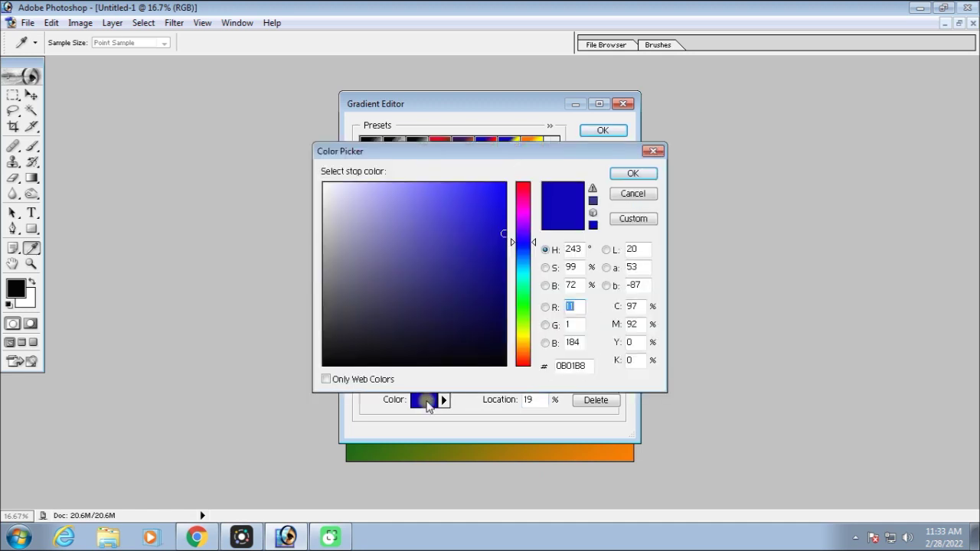
pyautogui.click(527, 184)
pyautogui.click(498, 191)
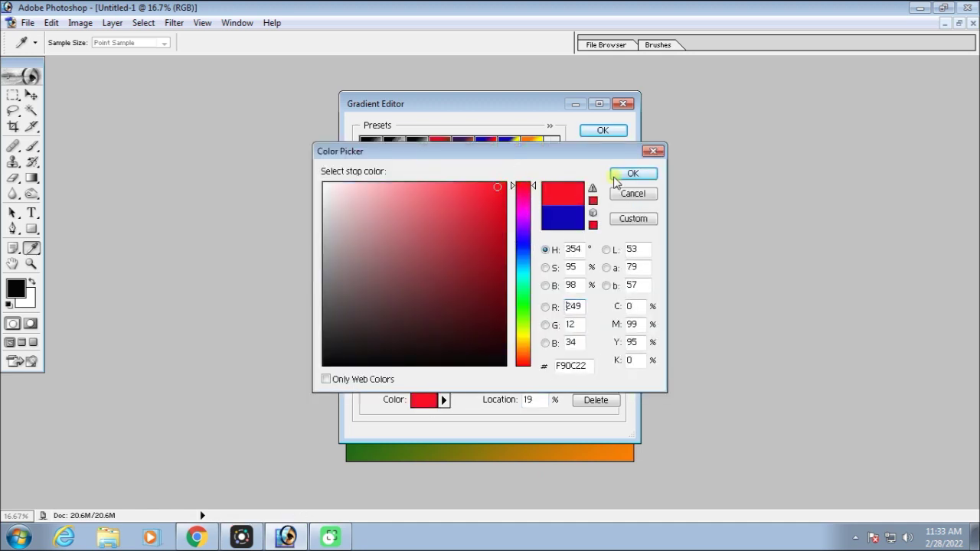
pyautogui.click(632, 173)
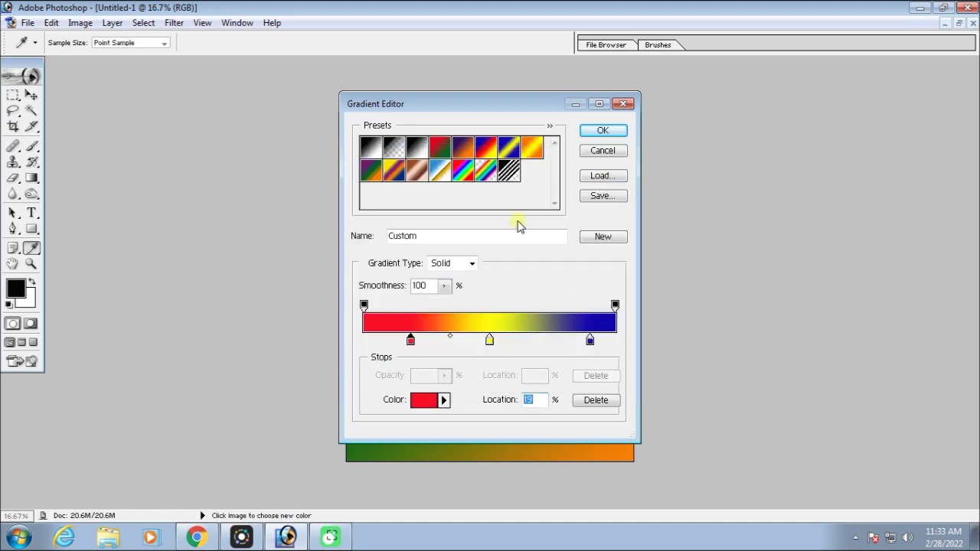
pyautogui.click(601, 132)
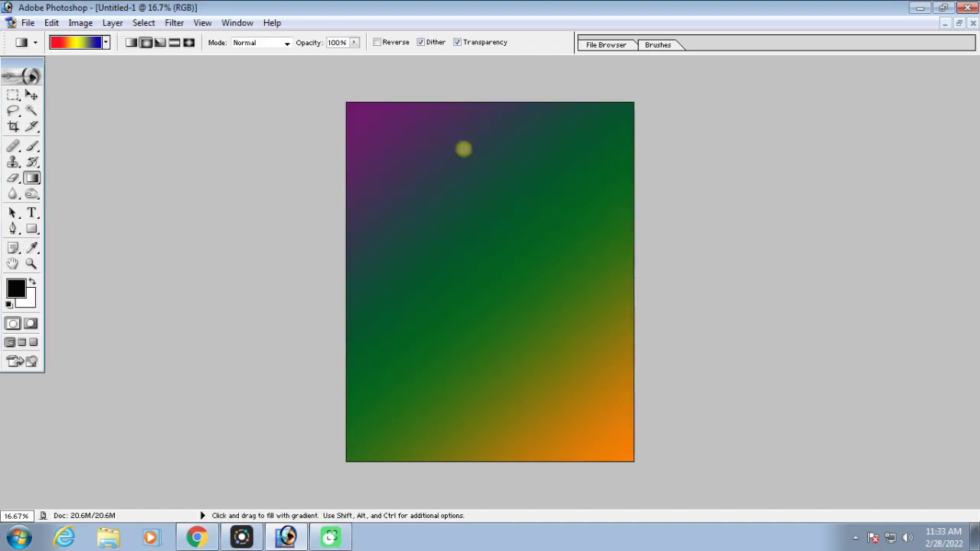
pyautogui.hotkey('ctrl', 'alt', 'z')
pyautogui.hotkey('ctrl', 'alt', 'z')
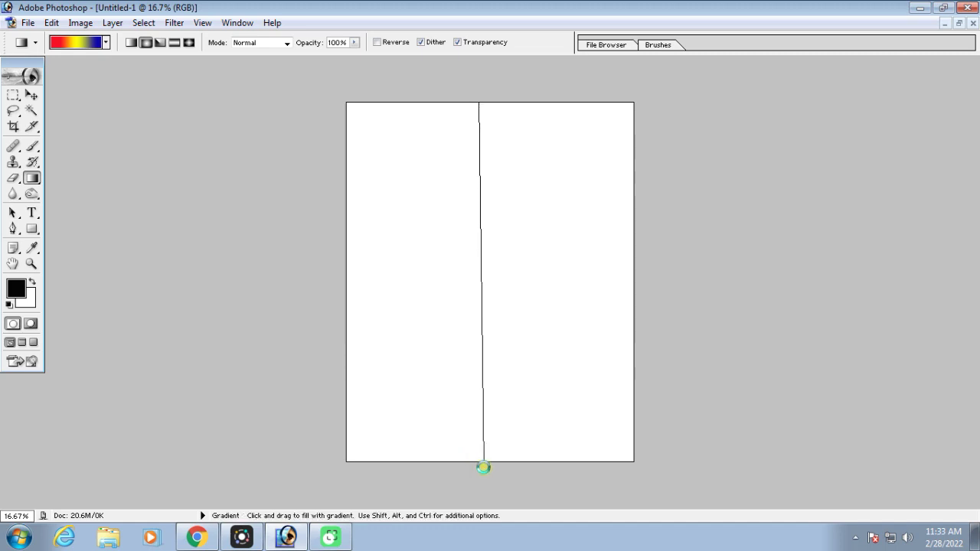
# Step: Draw the red-yellow-blue radial gradient centred on the canvas's top-left corner
pyautogui.moveTo(485, 180); pyautogui.dragTo(482, 464)
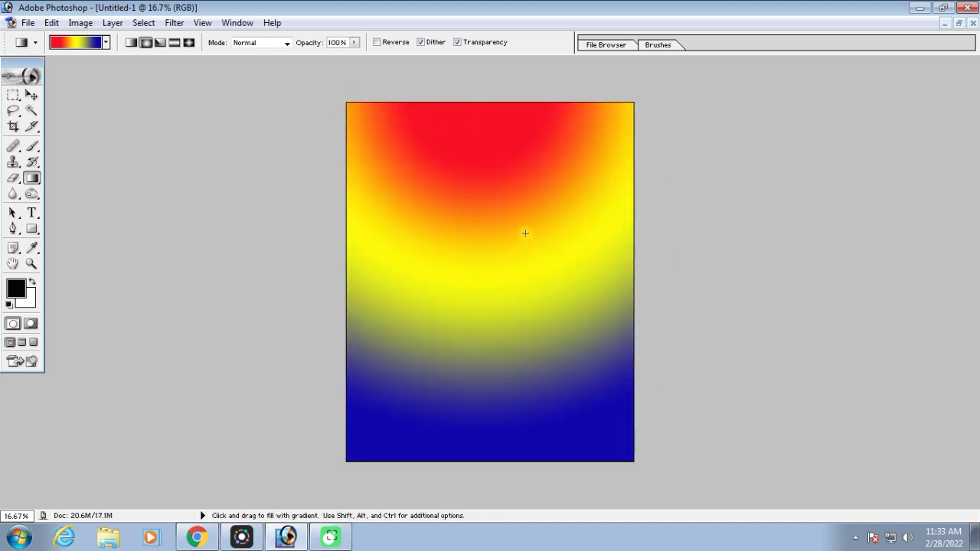
pyautogui.moveTo(379, 142); pyautogui.dragTo(636, 468)
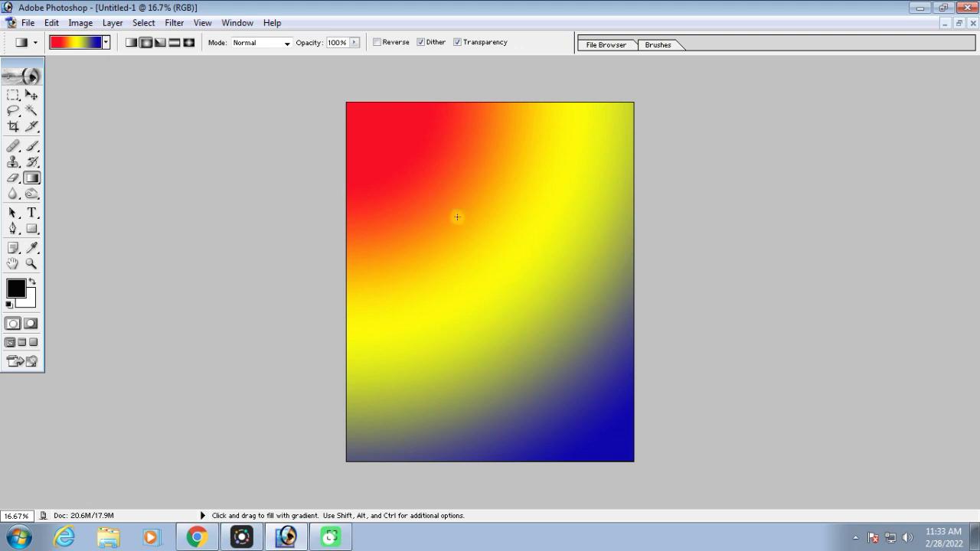
pyautogui.moveTo(397, 141); pyautogui.dragTo(520, 307)
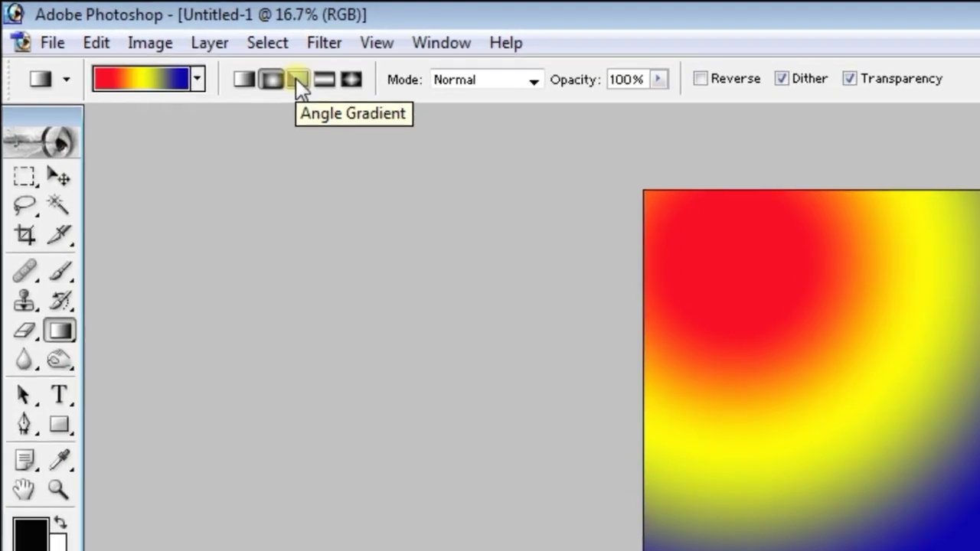
# Step: Draw a Red, Green angle gradient splitting the canvas red left, green right
pyautogui.click(298, 79)
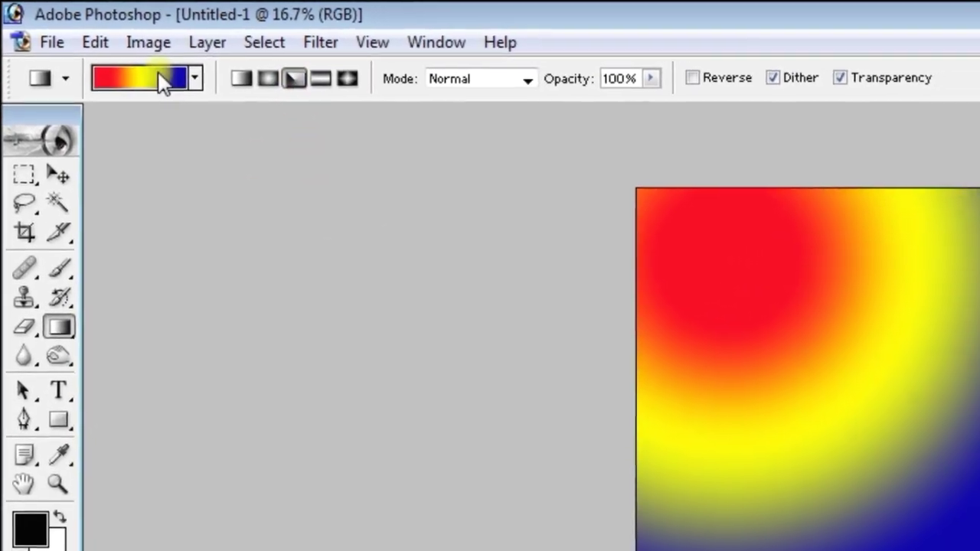
pyautogui.click(153, 79)
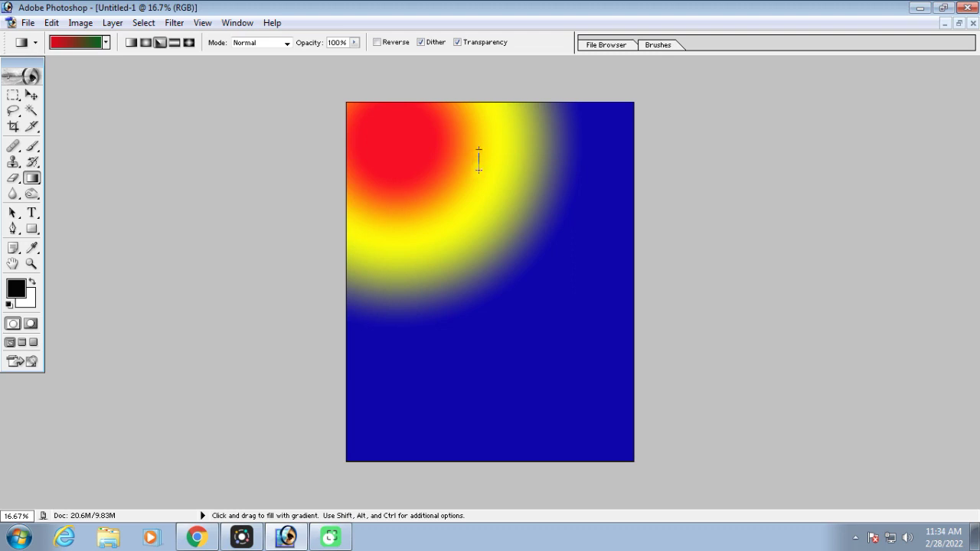
pyautogui.moveTo(478, 170); pyautogui.dragTo(482, 354)
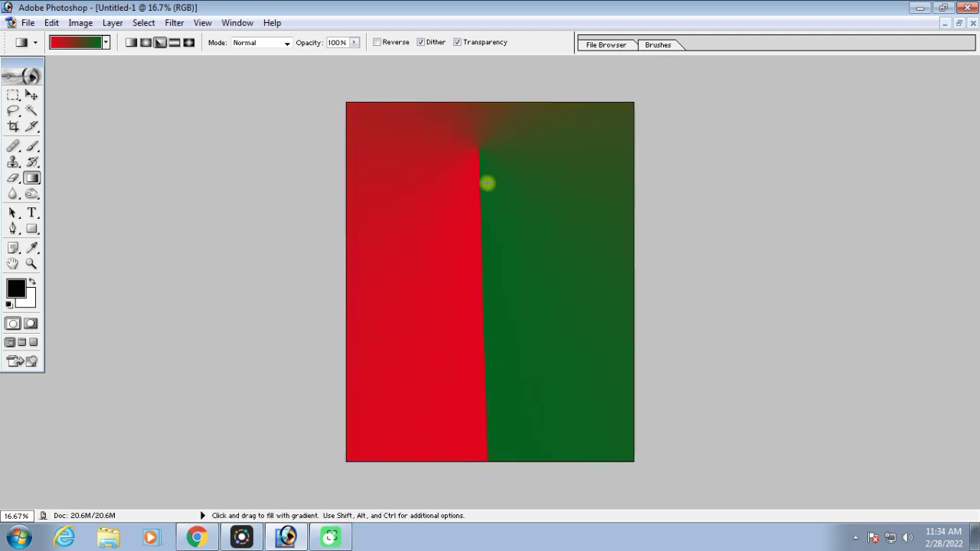
pyautogui.moveTo(350, 104); pyautogui.dragTo(628, 461)
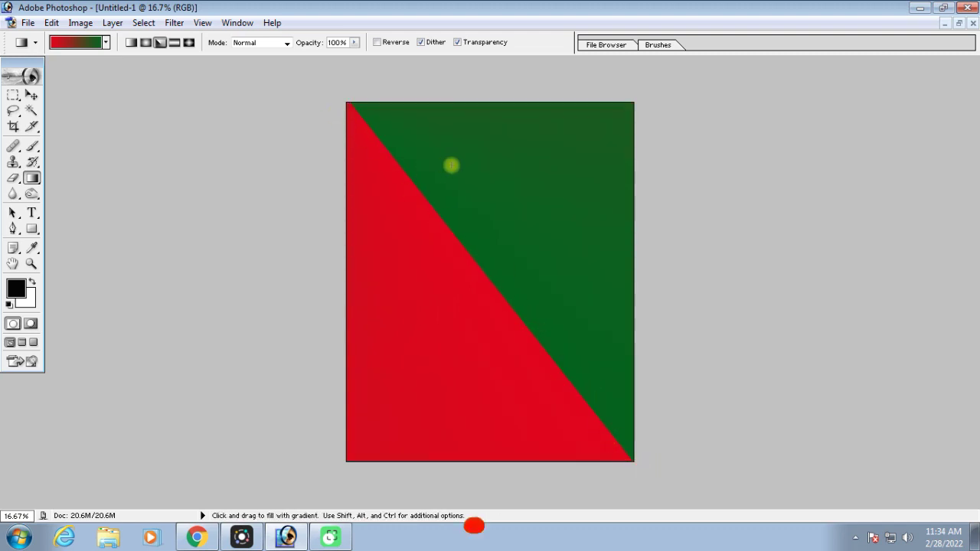
pyautogui.moveTo(491, 73); pyautogui.dragTo(491, 505)
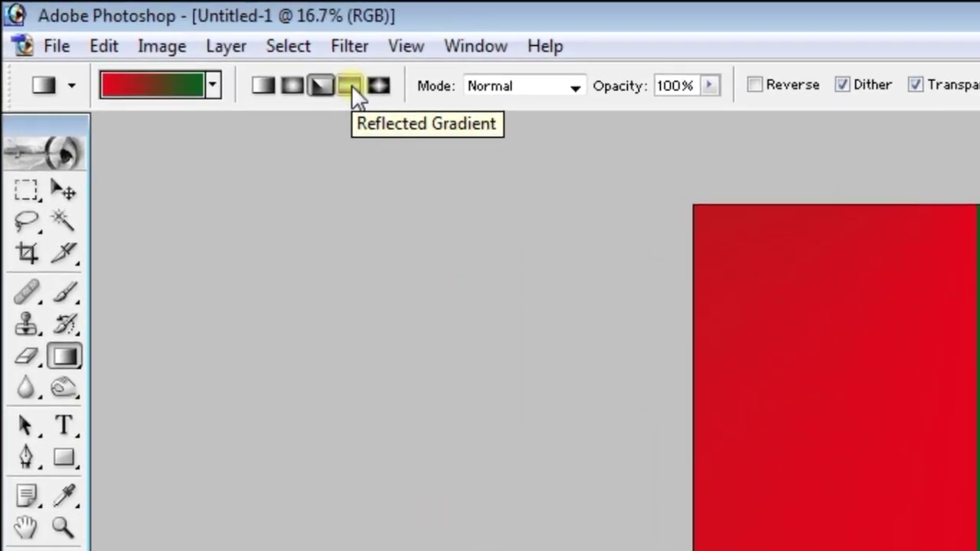
# Step: Try a reflected Violet, Orange gradient, diagonally and then top to bottom
pyautogui.click(352, 85)
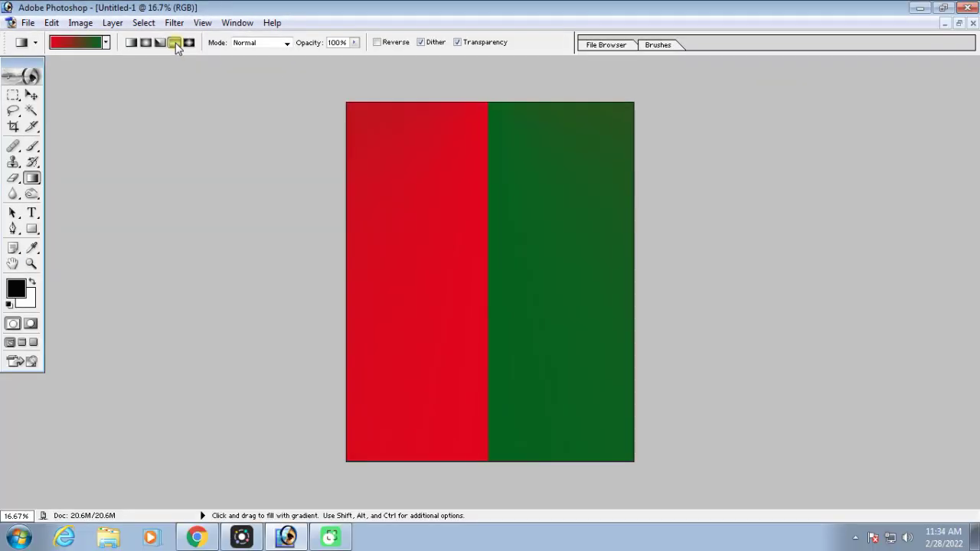
pyautogui.click(61, 40)
pyautogui.click(461, 142)
pyautogui.click(603, 130)
pyautogui.moveTo(353, 99); pyautogui.dragTo(635, 464)
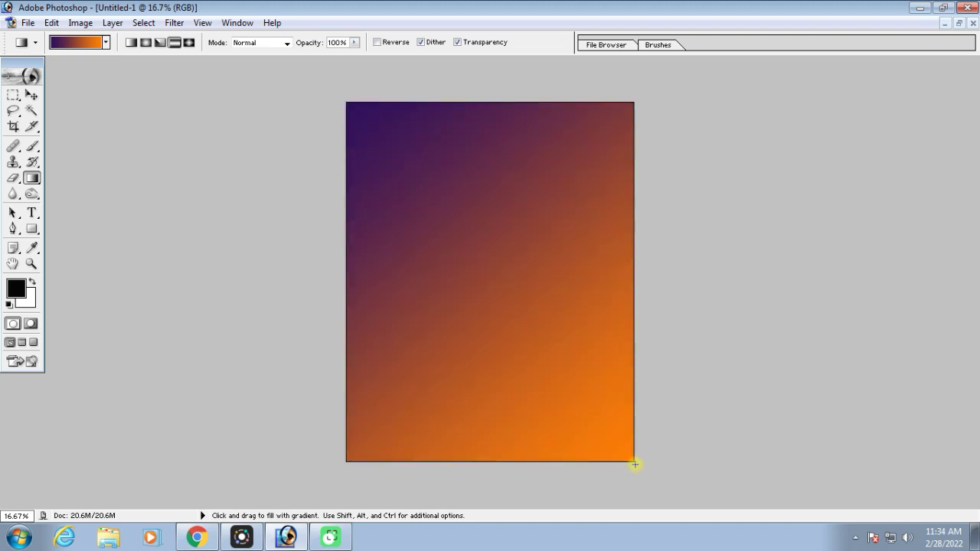
pyautogui.moveTo(477, 93); pyautogui.dragTo(471, 473)
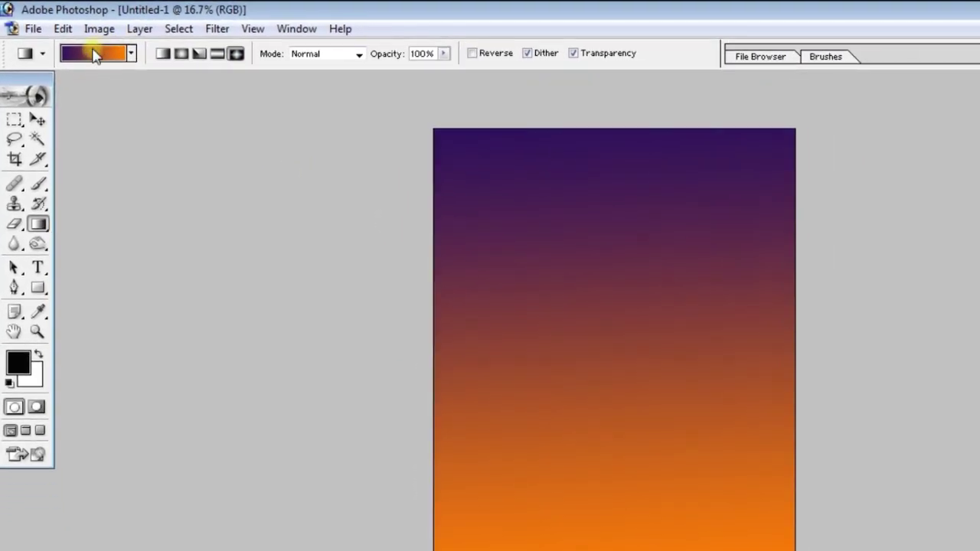
# Step: Fill the canvas with the rainbow spectrum preset dragged down from the top edge
pyautogui.click(73, 46)
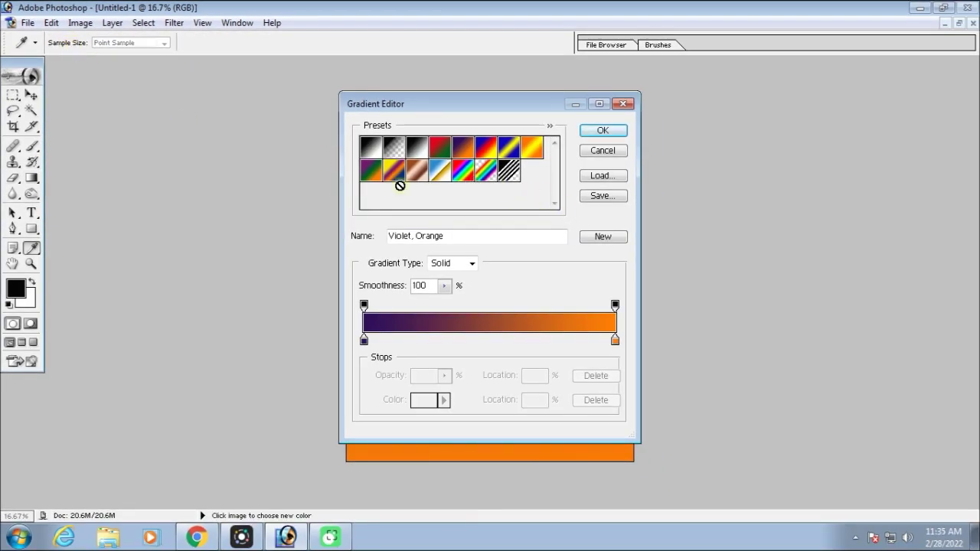
pyautogui.click(442, 173)
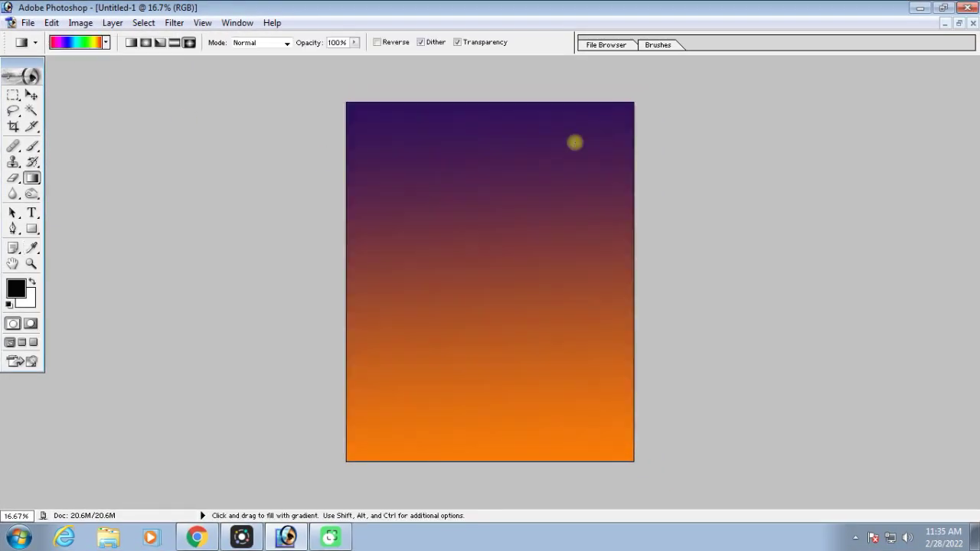
pyautogui.moveTo(466, 103); pyautogui.dragTo(485, 452)
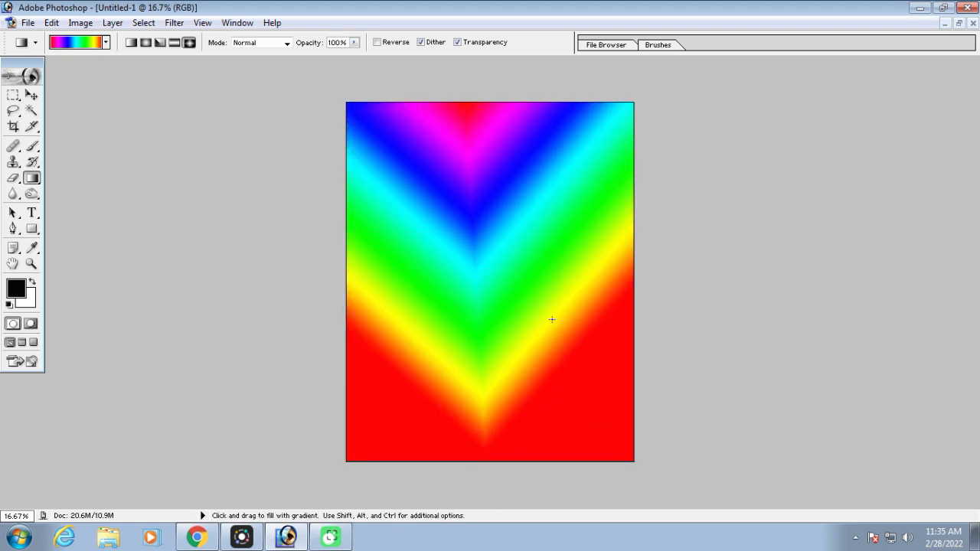
# Step: Redraw the rainbow diamond gradient until it sits in the top-left corner on red
pyautogui.moveTo(450, 191); pyautogui.dragTo(492, 261)
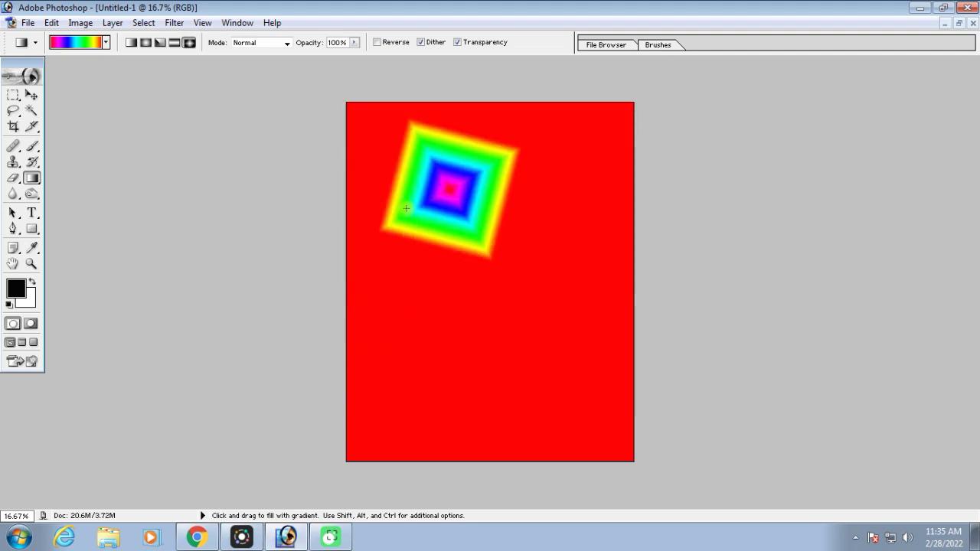
pyautogui.moveTo(589, 161); pyautogui.dragTo(525, 264)
pyautogui.moveTo(407, 172); pyautogui.dragTo(456, 248)
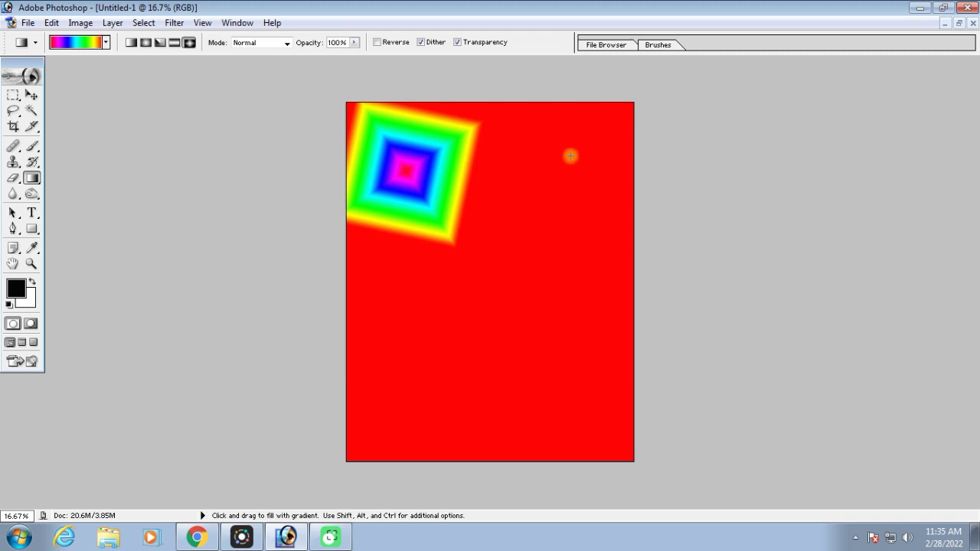
# Step: Toggle the gradient Reverse option several times, leaving it switched on
pyautogui.click(392, 44)
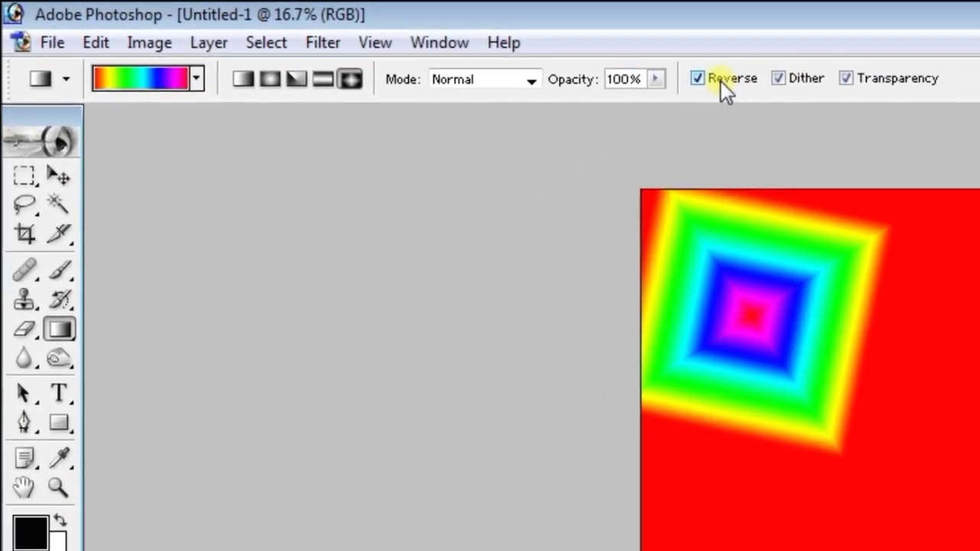
pyautogui.click(618, 71)
pyautogui.click(779, 86)
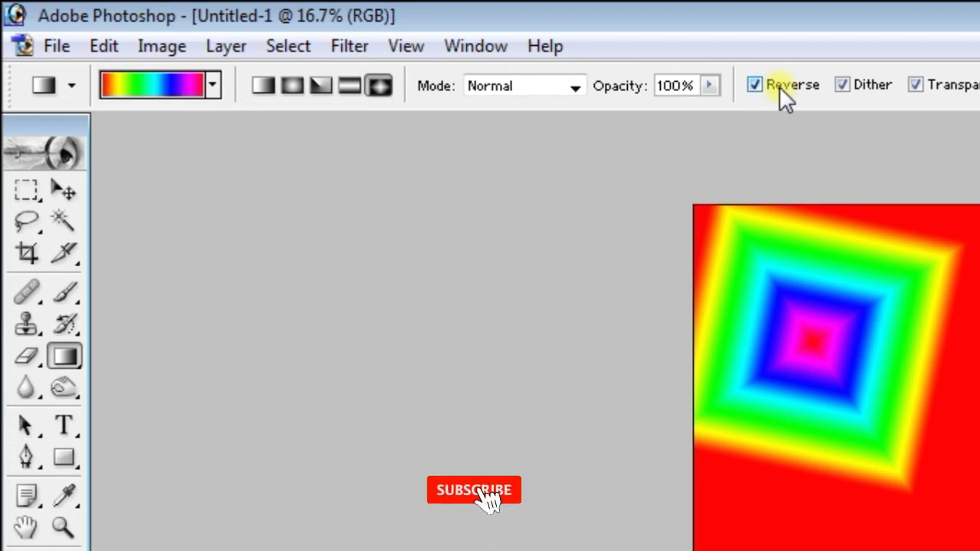
pyautogui.click(689, 86)
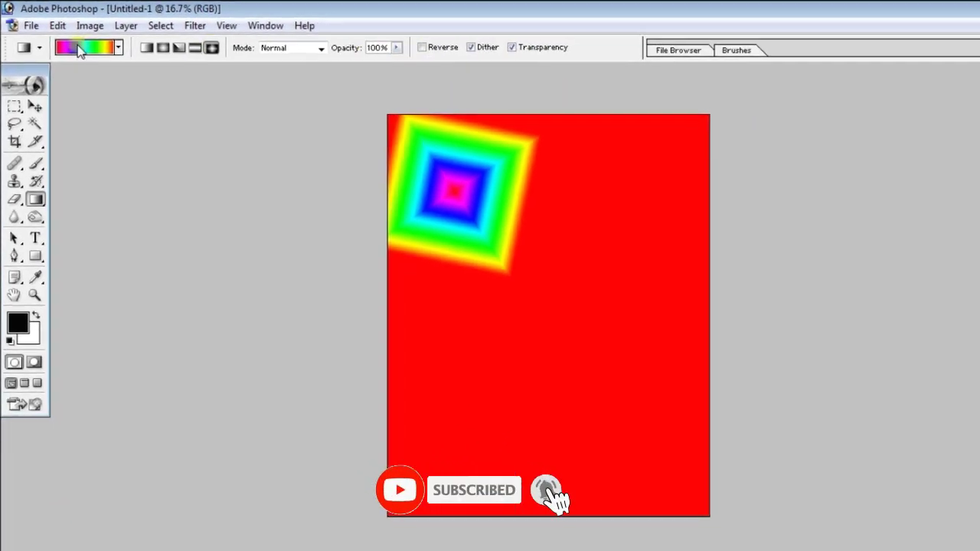
pyautogui.click(392, 45)
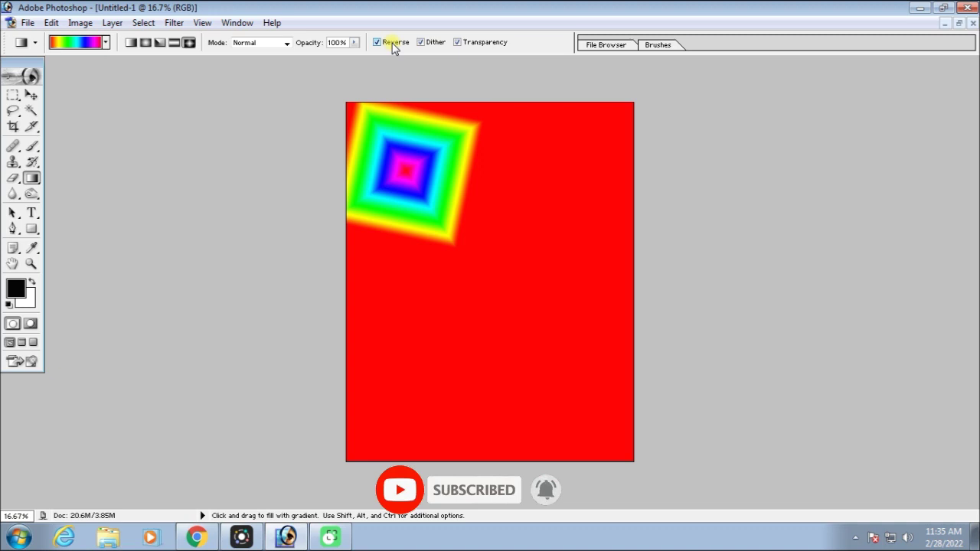
pyautogui.click(391, 44)
pyautogui.click(393, 46)
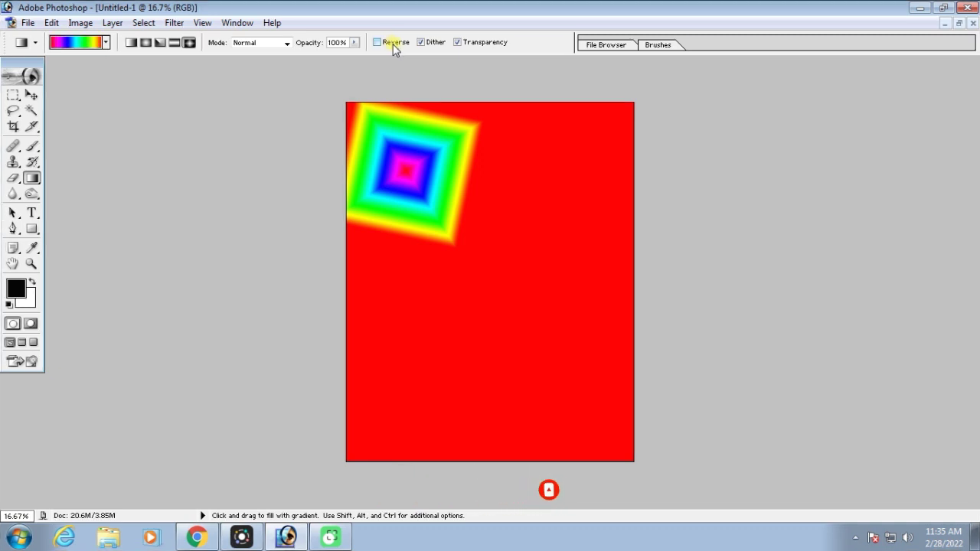
pyautogui.click(393, 45)
# Step: Draw the reversed rainbow diamond in the top-left corner and restore the document window
pyautogui.moveTo(408, 151); pyautogui.dragTo(398, 237)
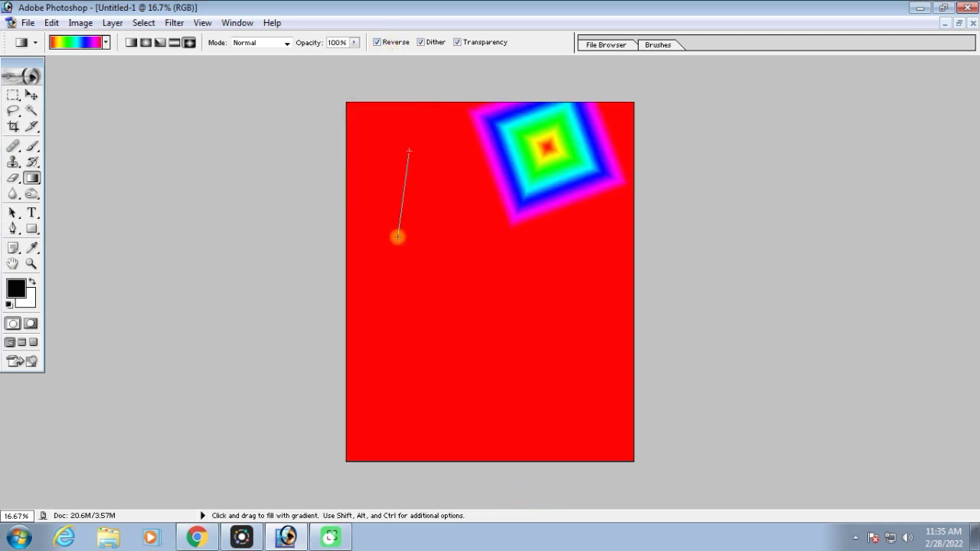
pyautogui.moveTo(564, 202); pyautogui.dragTo(517, 268)
pyautogui.moveTo(434, 188); pyautogui.dragTo(473, 293)
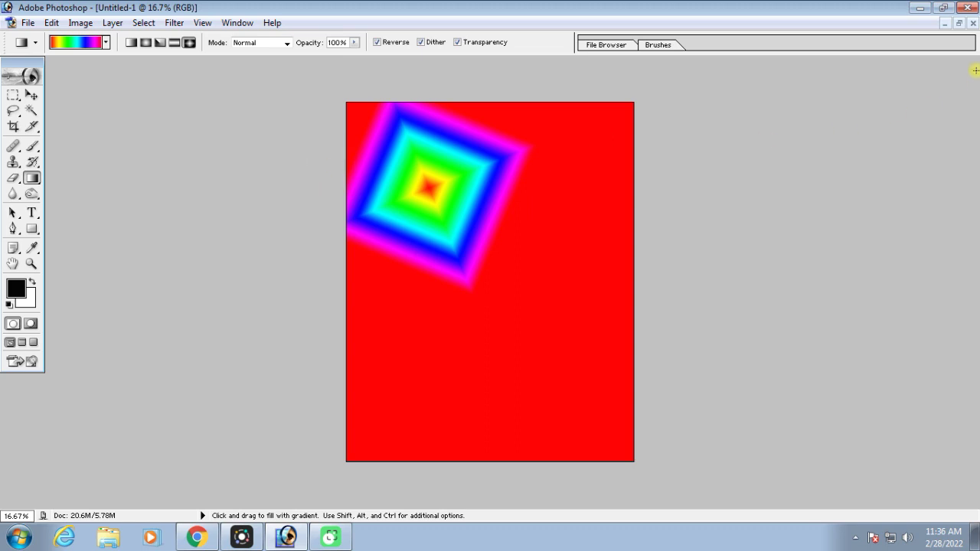
pyautogui.click(960, 23)
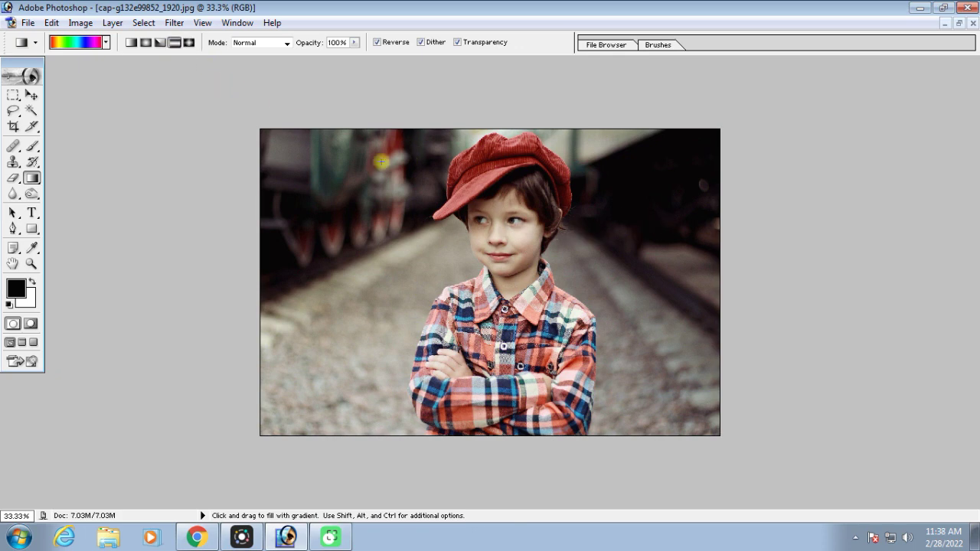
# Step: Switch to the Reflected gradient style and load the Violet, Orange gradient preset
pyautogui.click(175, 43)
pyautogui.click(81, 42)
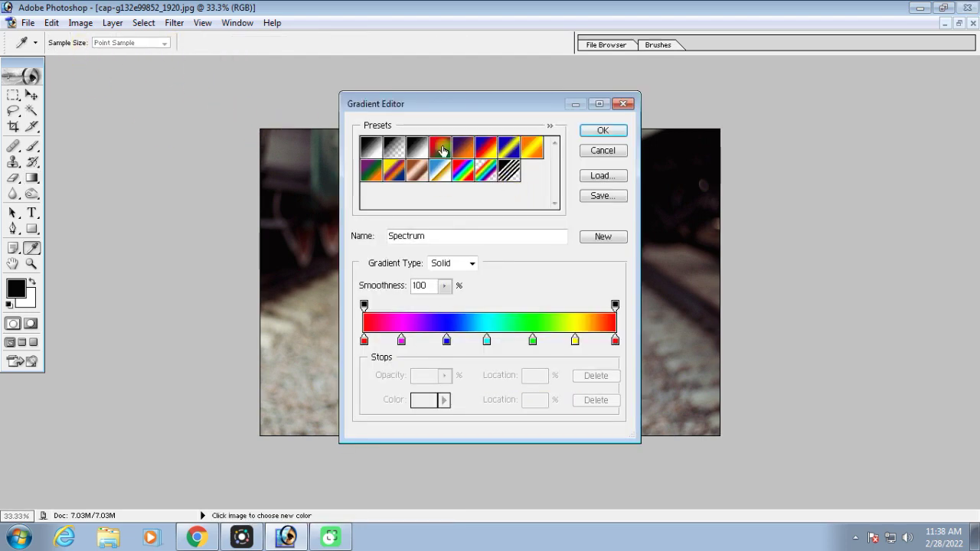
pyautogui.click(464, 153)
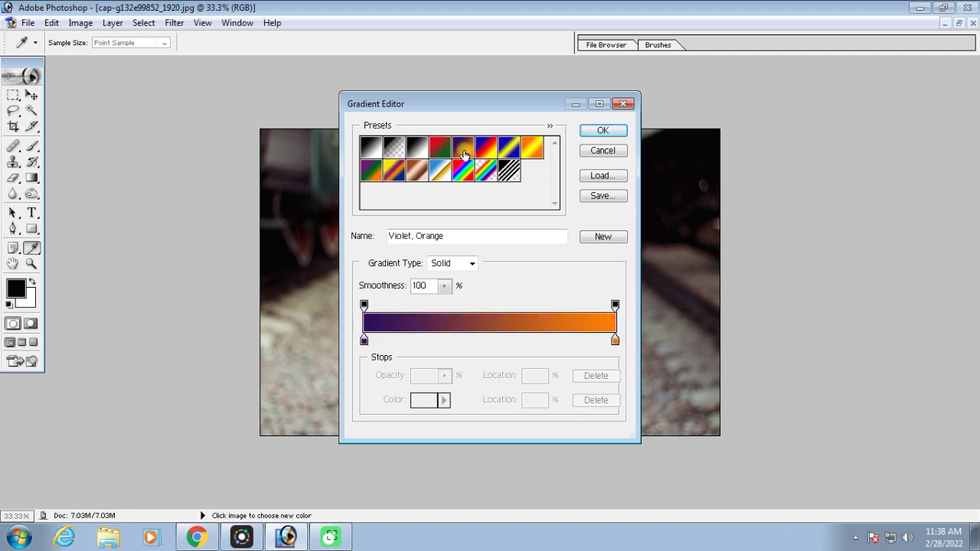
pyautogui.click(603, 130)
# Step: Set gradient opacity to 51% and drag an orange-to-purple gradient across the photo
pyautogui.click(355, 42)
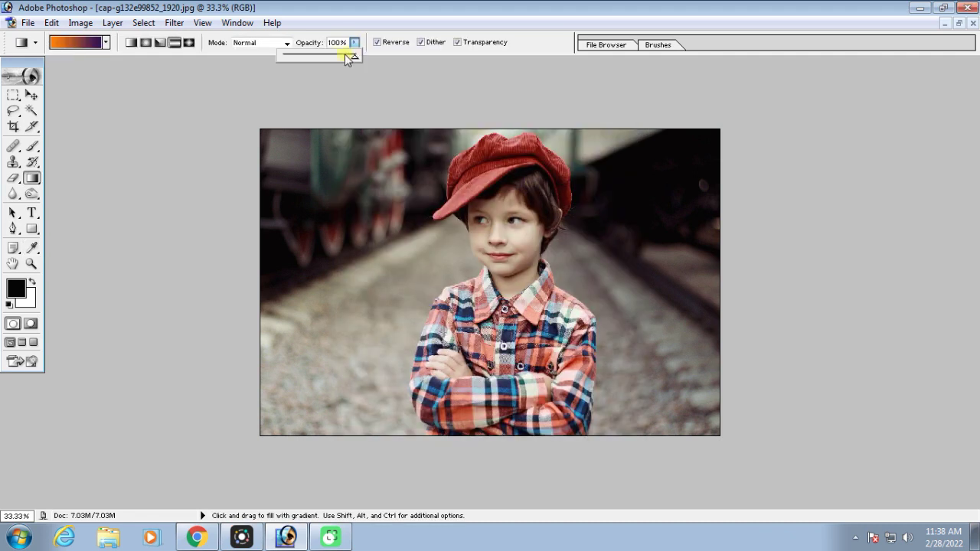
pyautogui.moveTo(319, 55); pyautogui.dragTo(319, 55)
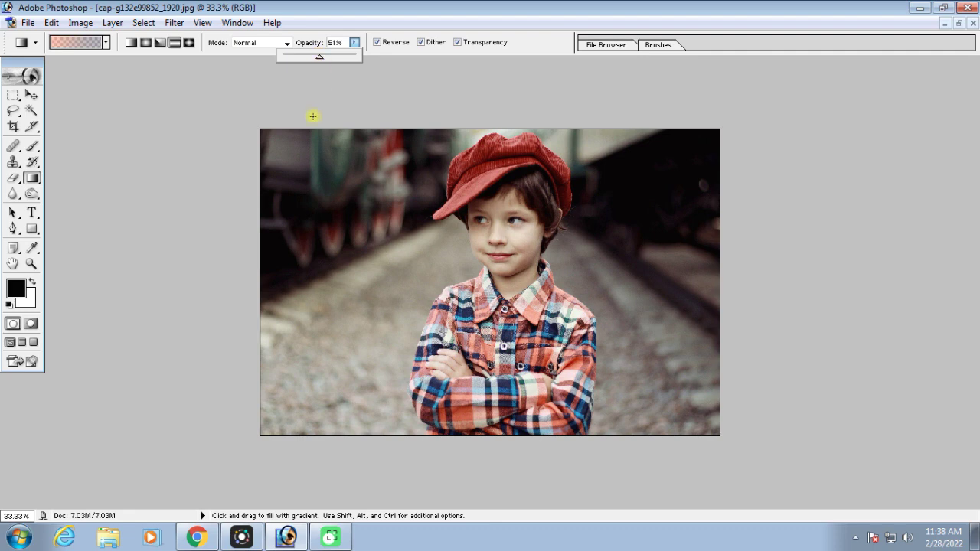
pyautogui.moveTo(260, 185); pyautogui.dragTo(723, 322)
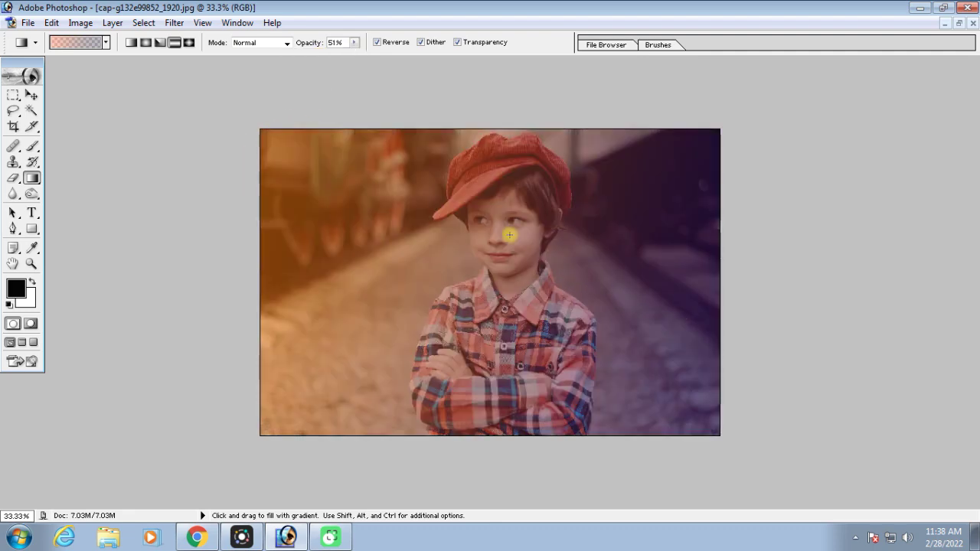
# Step: Fit the photo on screen, raise opacity to about 72%, and redraw the gradient
pyautogui.hotkey('ctrl', '0')
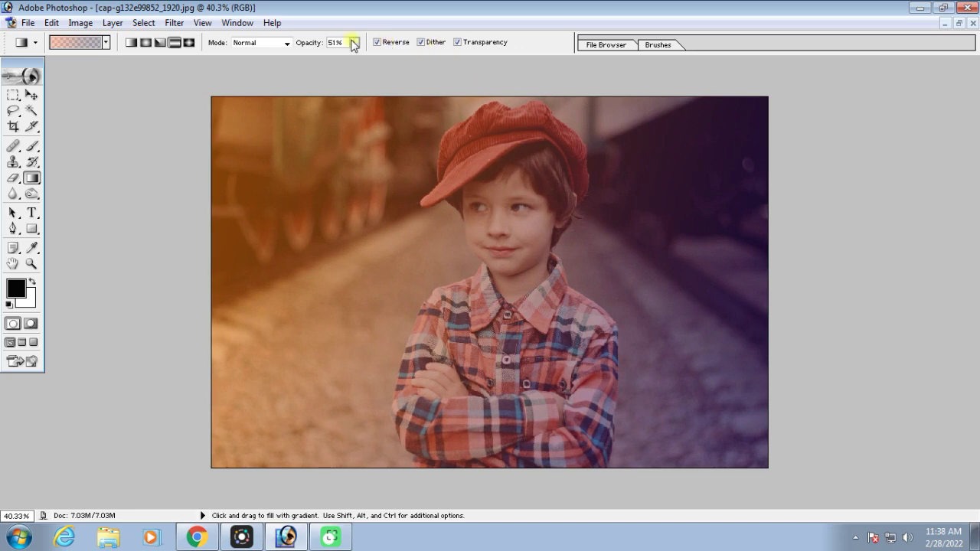
pyautogui.click(355, 43)
pyautogui.moveTo(367, 55); pyautogui.dragTo(374, 56)
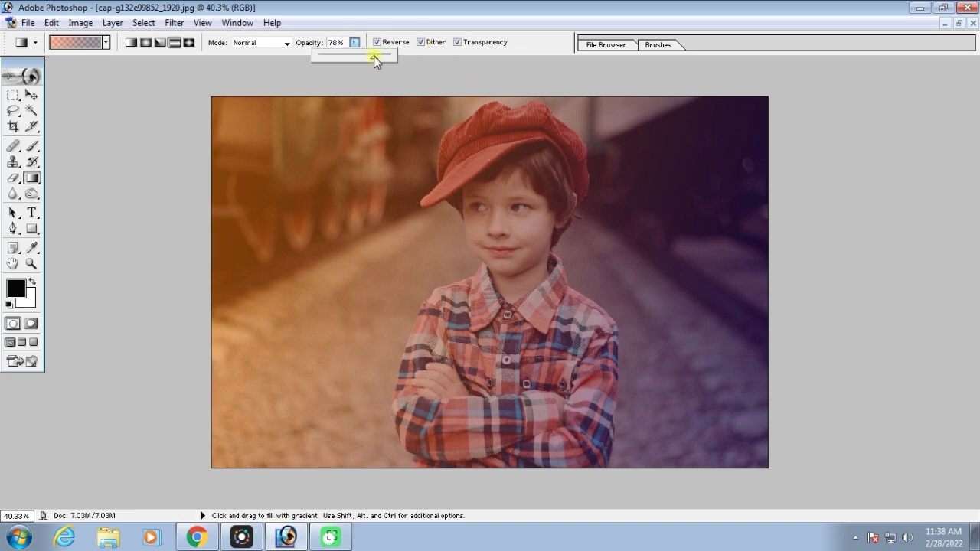
pyautogui.moveTo(195, 143)
pyautogui.mouseDown()
pyautogui.moveTo(837, 324)
pyautogui.moveTo(853, 366)
pyautogui.mouseUp()
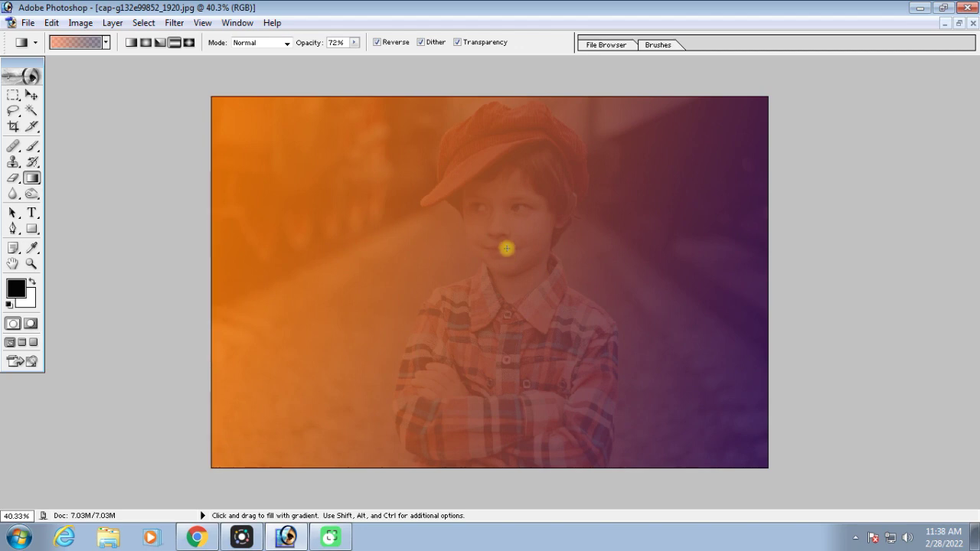
# Step: Switch to the Paint Bucket tool, zoom out to 33.3%, and undo the gradient overlay
pyautogui.rightClick(31, 178)
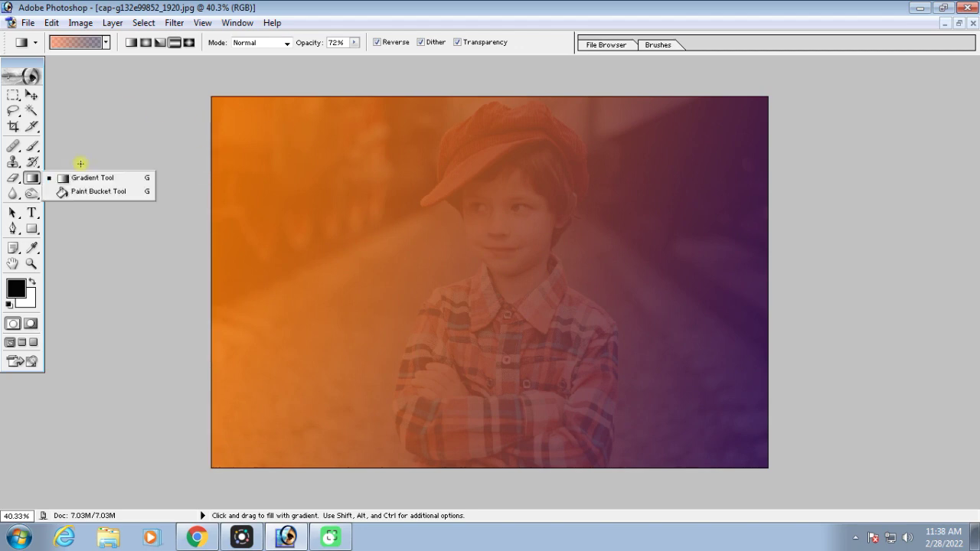
pyautogui.click(88, 191)
pyautogui.hotkey('ctrl', '-')
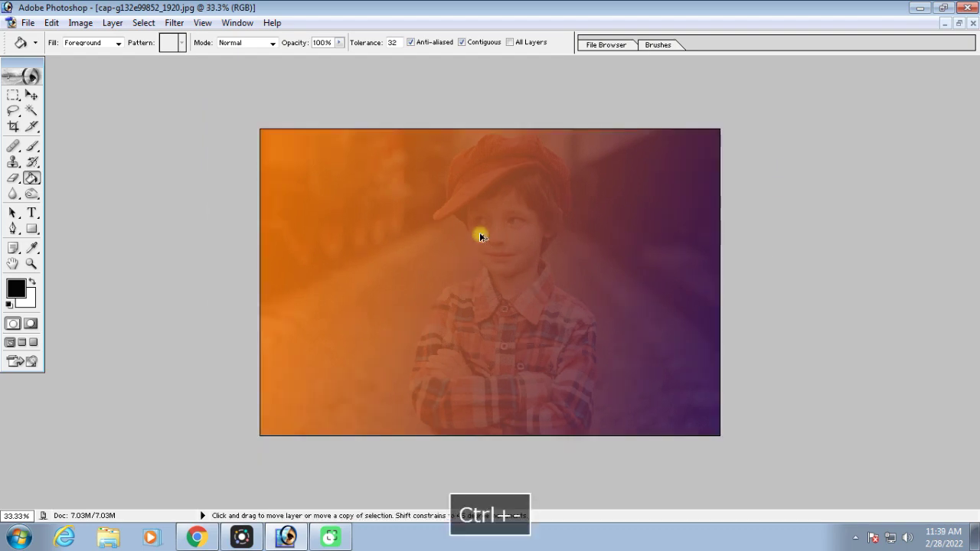
pyautogui.hotkey('ctrl', 'alt', 'z')
# Step: Fill the blurred background, face and train area with black, then close the photo
pyautogui.click(350, 288)
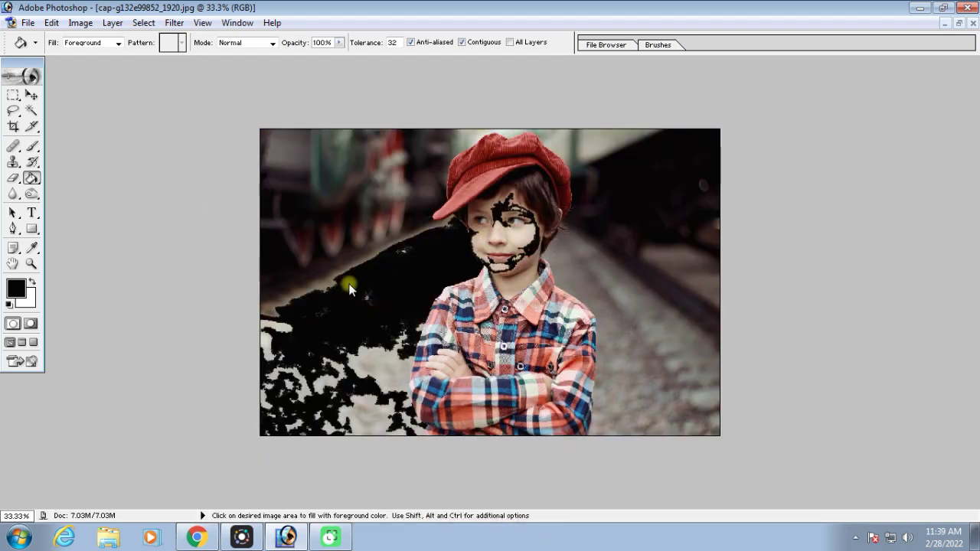
pyautogui.click(370, 172)
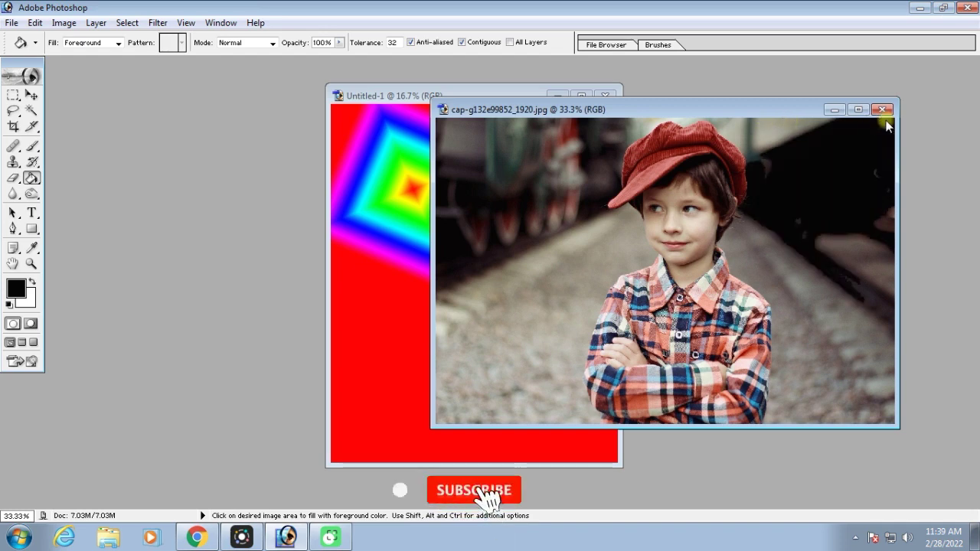
pyautogui.click(886, 114)
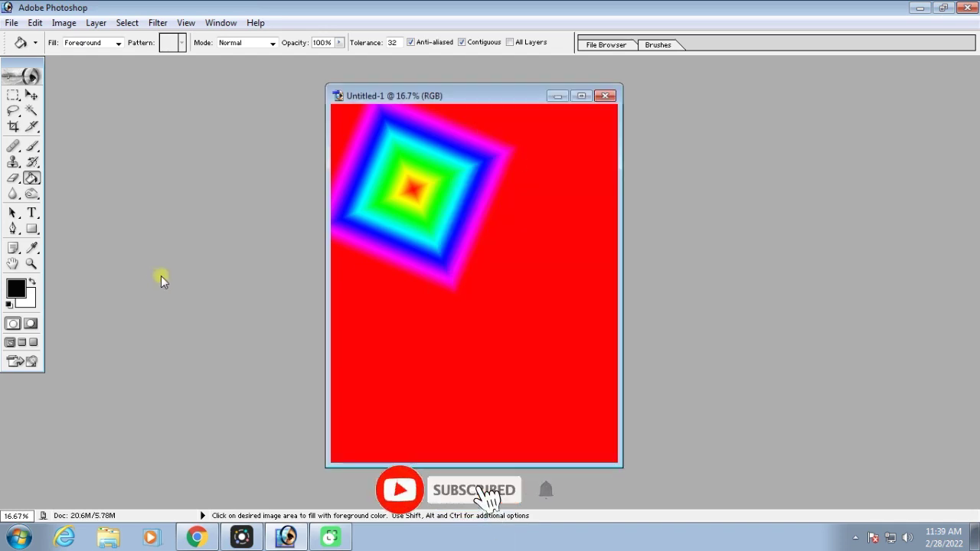
# Step: Fill Untitled-1's red background black and set the foreground colour to bright blue (#050BF8)
pyautogui.click(516, 286)
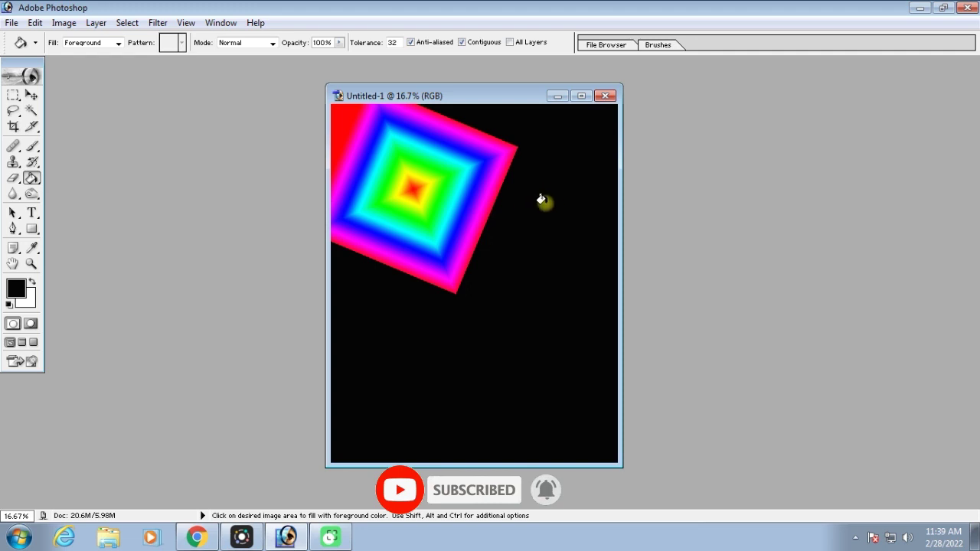
pyautogui.click(21, 292)
pyautogui.click(502, 188)
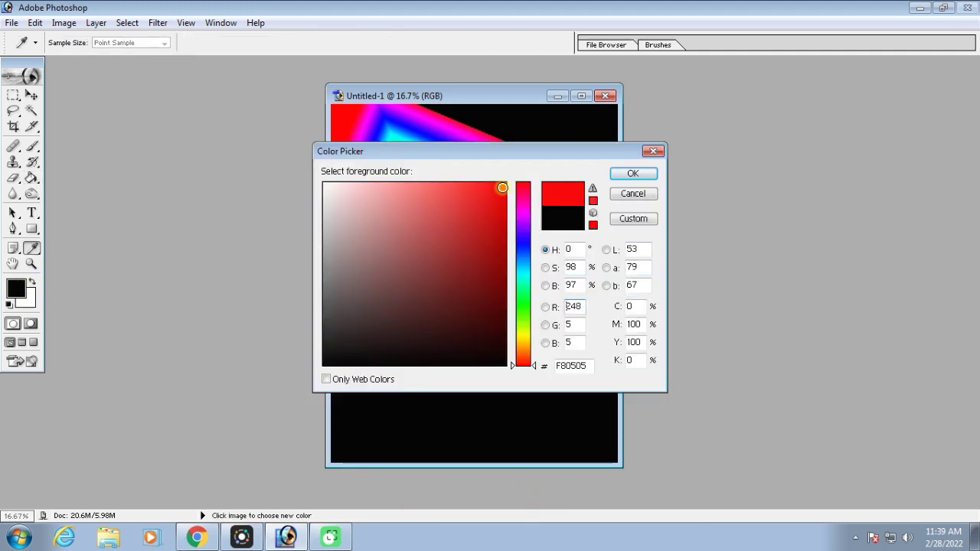
pyautogui.click(524, 244)
pyautogui.click(496, 206)
pyautogui.click(648, 175)
pyautogui.press('g')
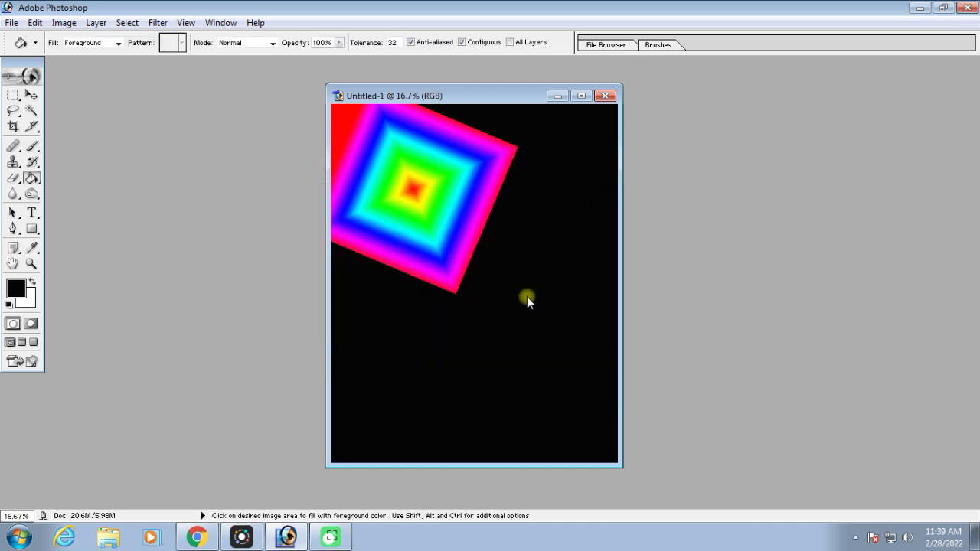
# Step: Fill the area around the rainbow diamond blue, maximize the window, and select the Move tool
pyautogui.click(519, 289)
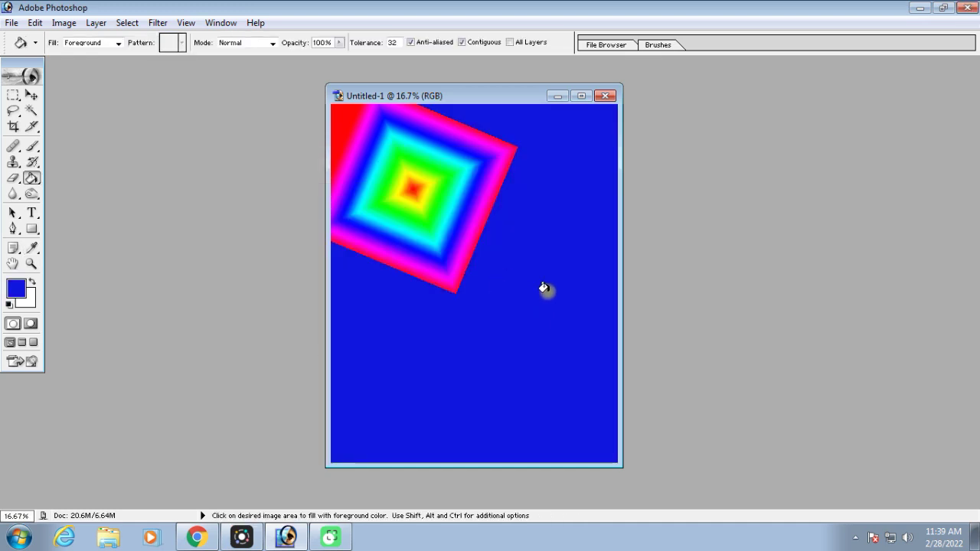
pyautogui.click(581, 96)
pyautogui.moveTo(31, 178); pyautogui.dragTo(100, 186)
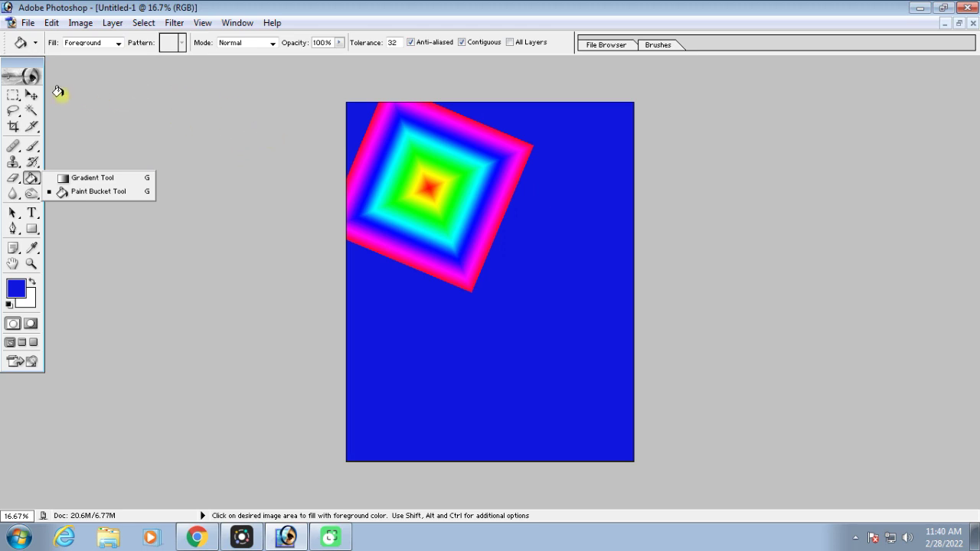
pyautogui.click(32, 95)
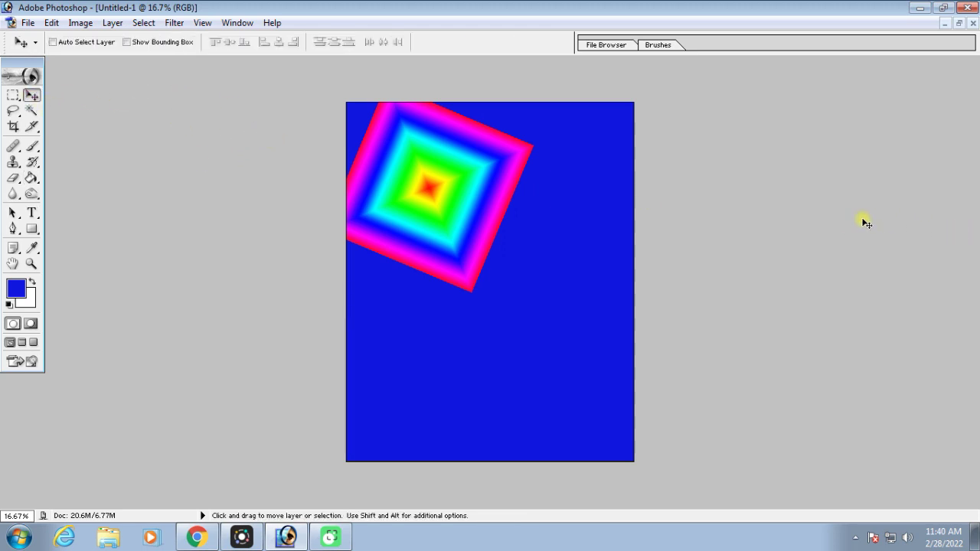